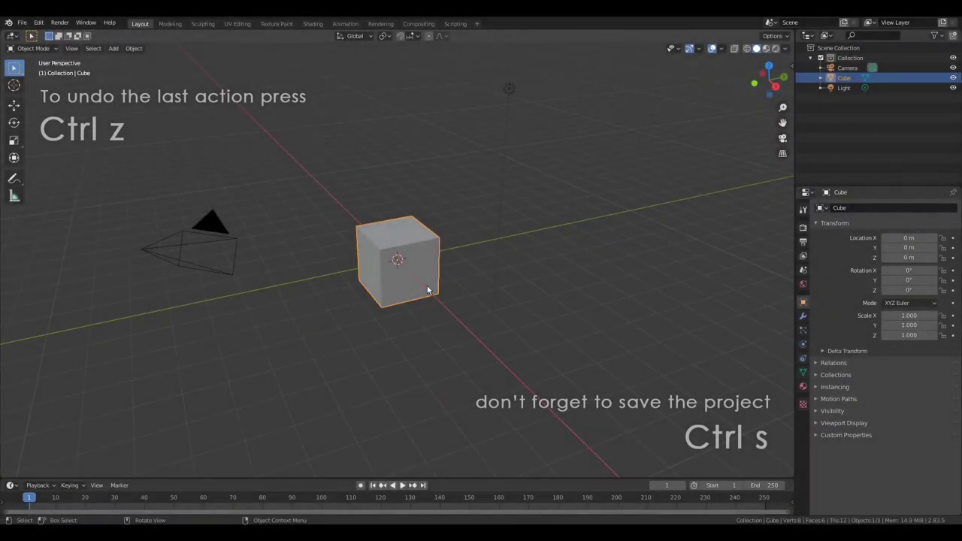
# Switch the default cube from Object Mode into Edit Mode with all geometry selected
pyautogui.press('Tab')
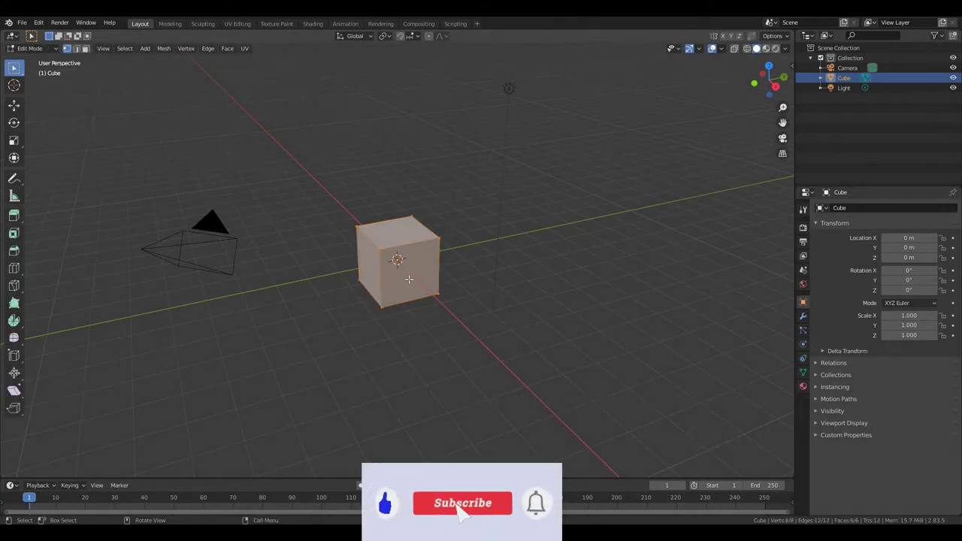
# Frame the cube, enable X-ray, and scale it to about 0.5 along X into a slab
pyautogui.press('KP_Decimal')
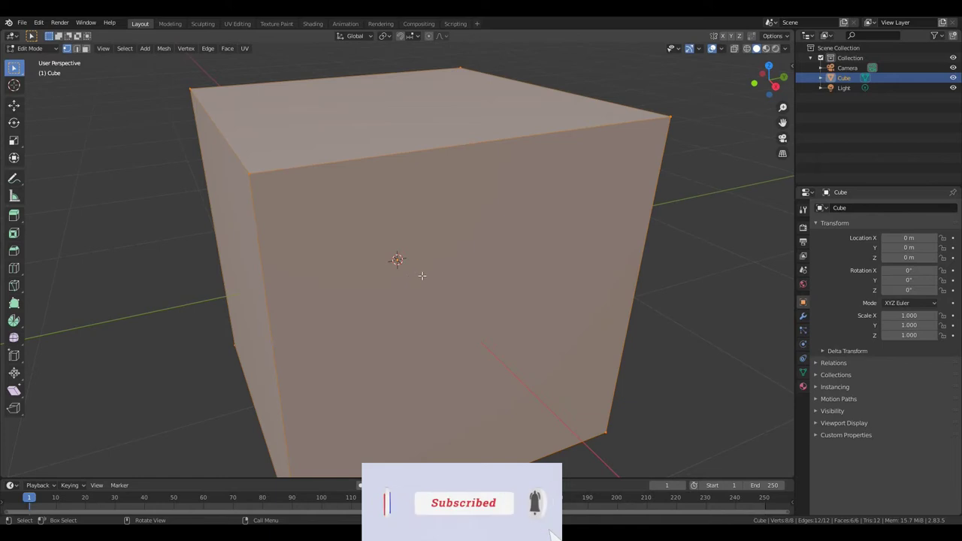
pyautogui.click(734, 48)
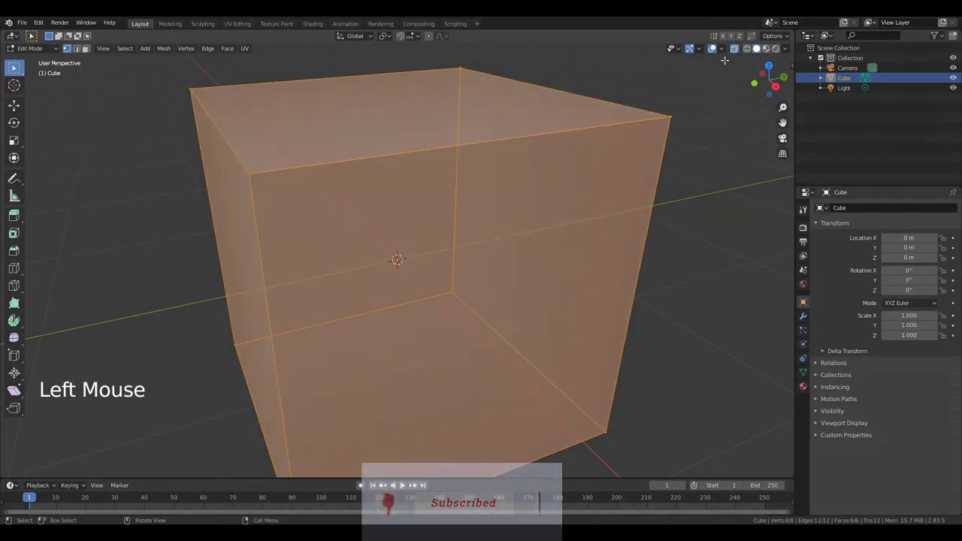
pyautogui.scroll(-3, 406, 186)
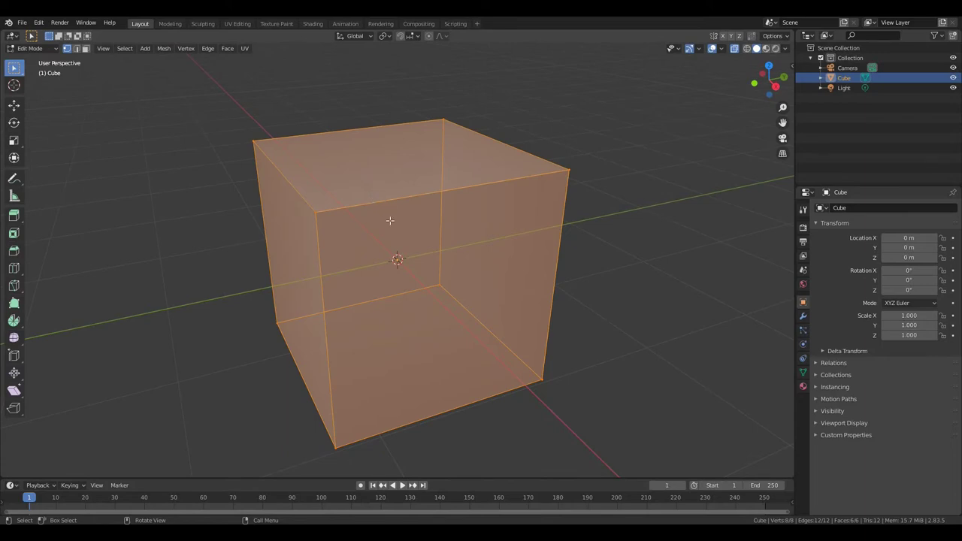
pyautogui.press('s')
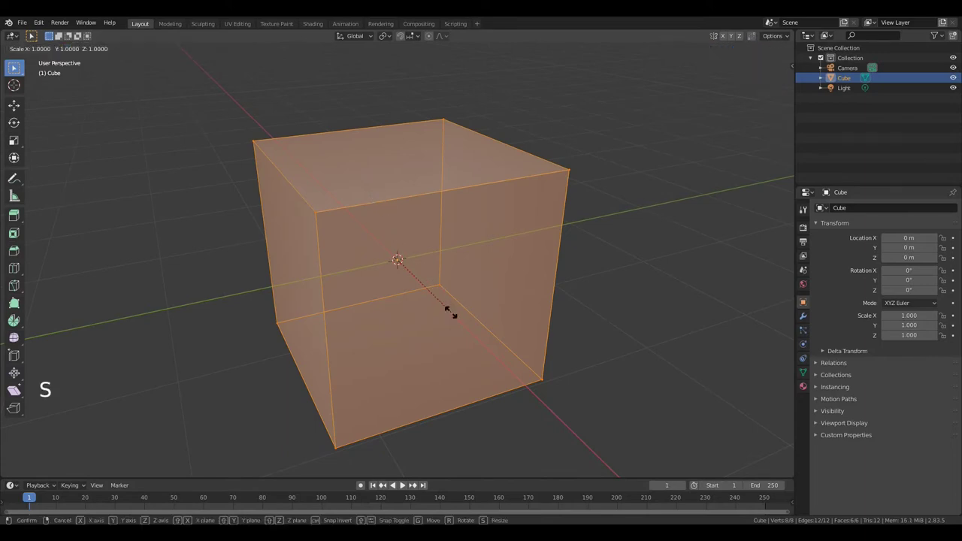
pyautogui.press('x')
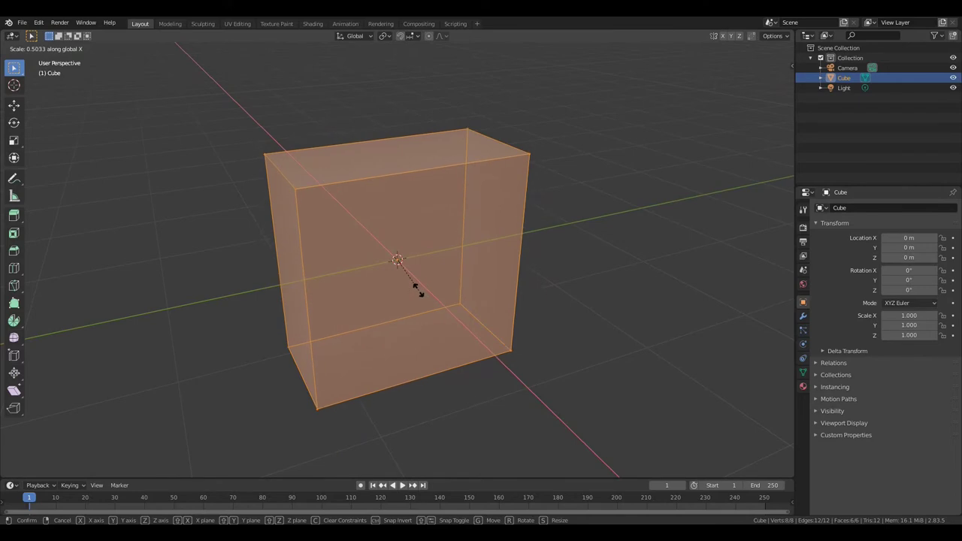
pyautogui.click(412, 288)
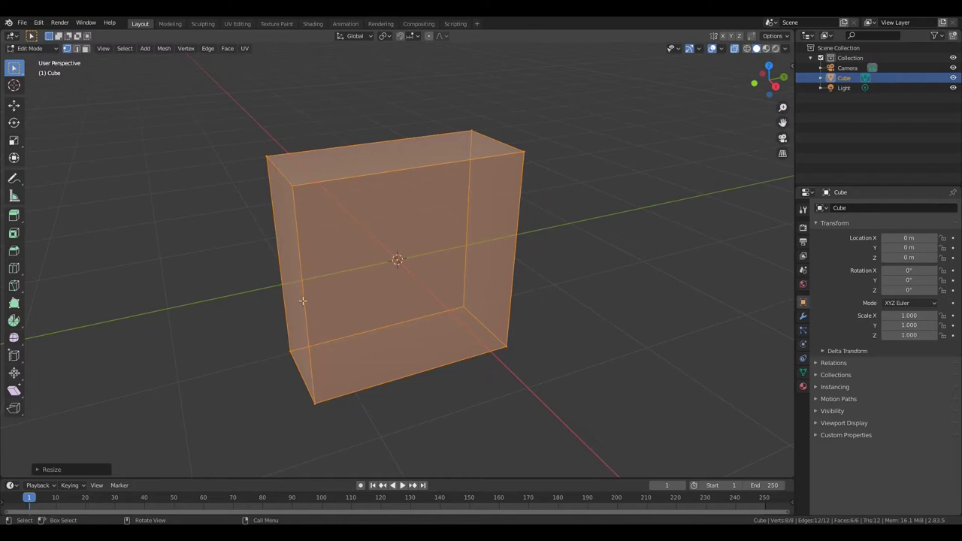
# Add two horizontal edge loops across the slab with a 2-cut loop cut
pyautogui.hotkey('ctrl', 'r')
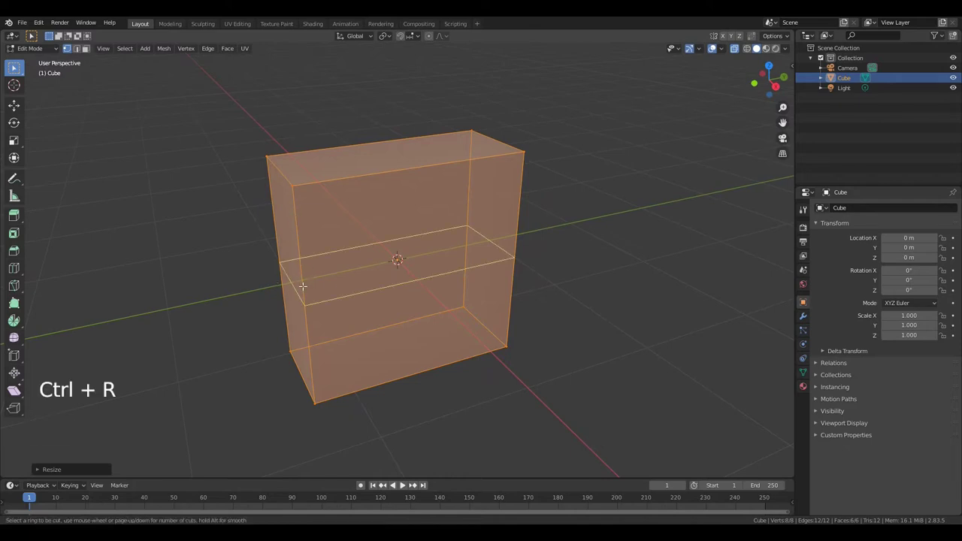
pyautogui.scroll(1, 303, 286)
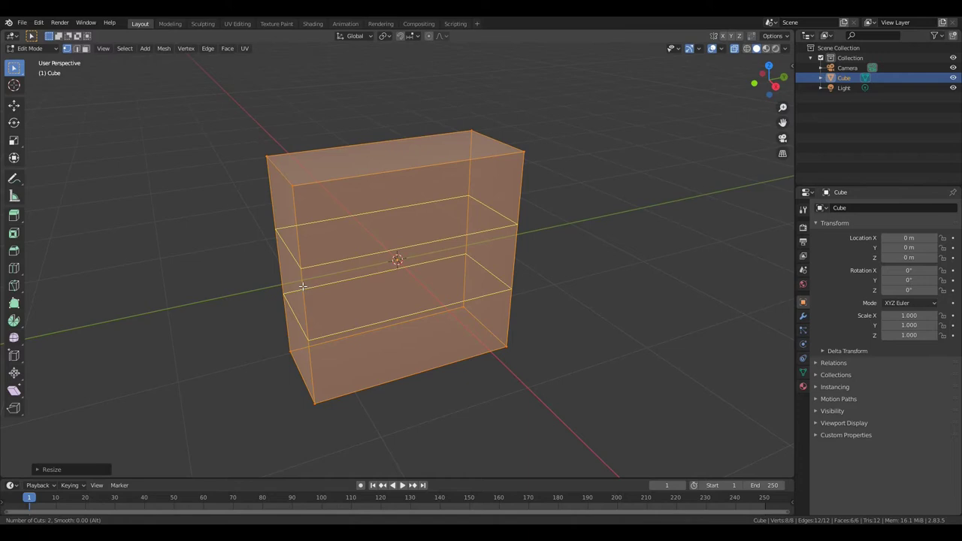
pyautogui.click(302, 286)
pyautogui.click(302, 287)
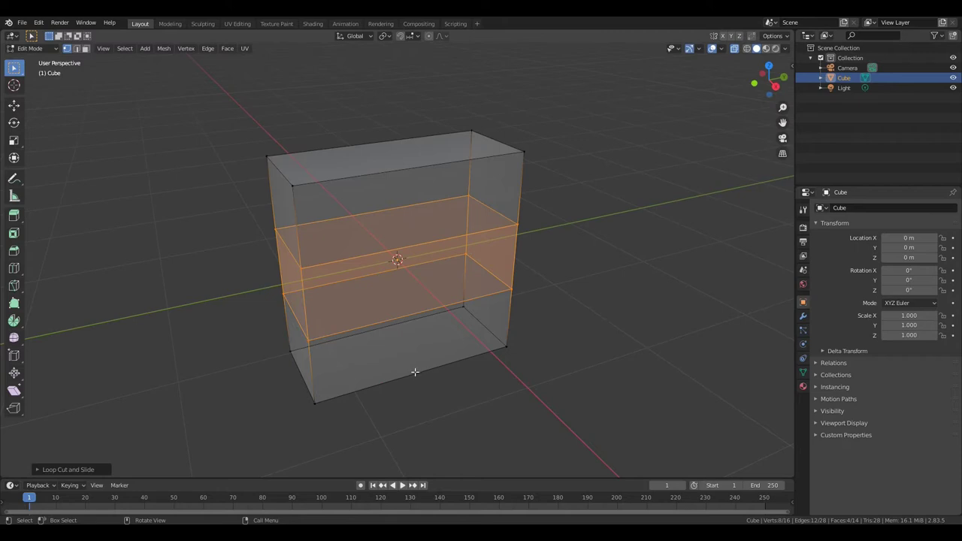
# Add three evenly spaced vertical edge loops with a 3-cut loop cut, without sliding
pyautogui.hotkey('ctrl', 'r')
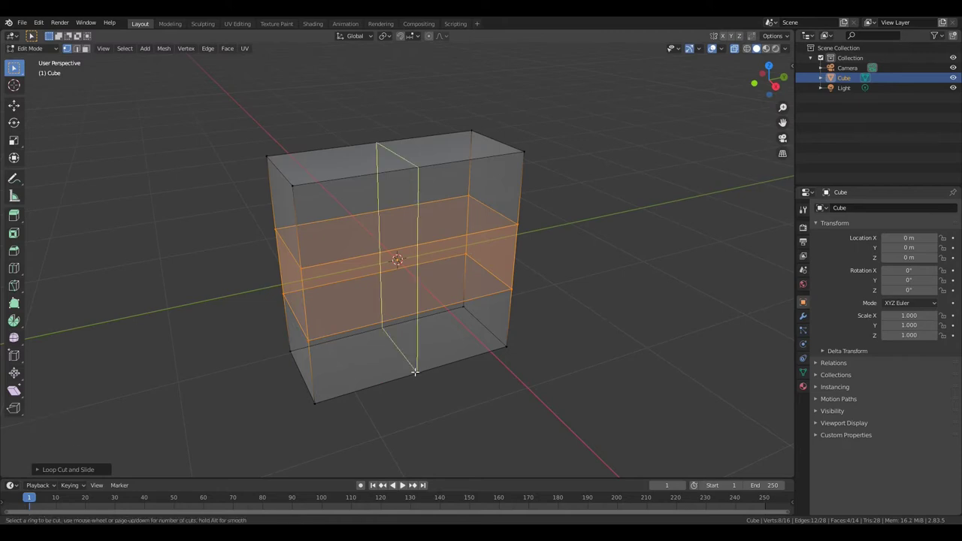
pyautogui.scroll(1, 415, 372)
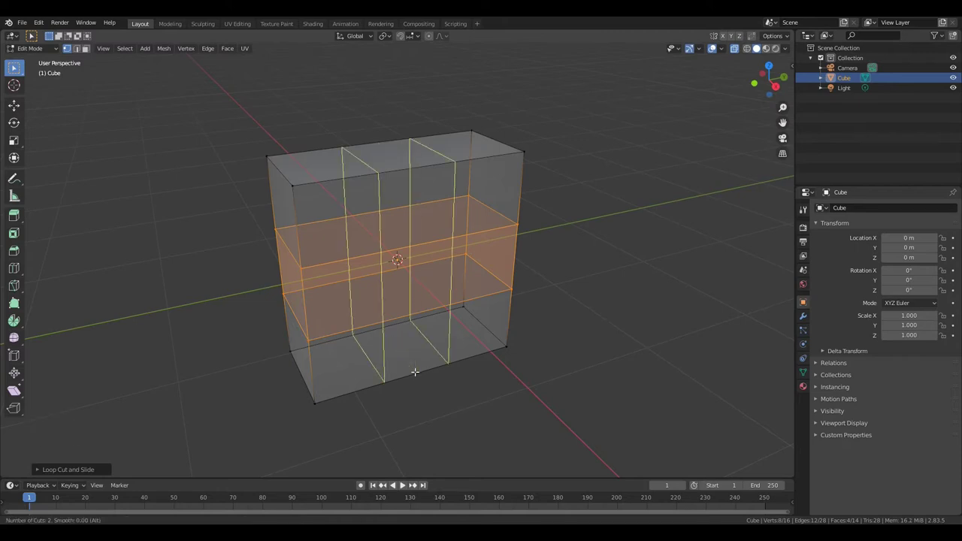
pyautogui.scroll(1, 415, 371)
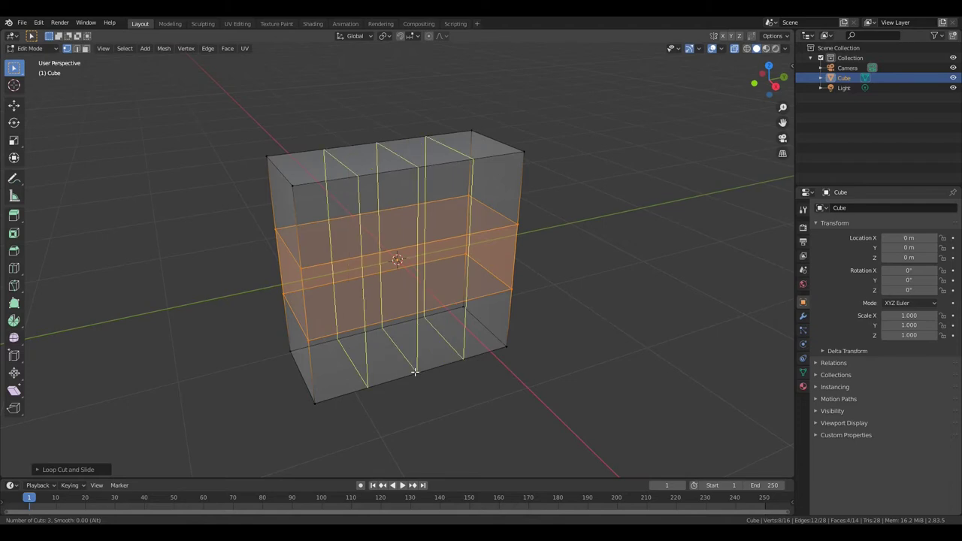
pyautogui.click(415, 372)
pyautogui.rightClick(415, 372)
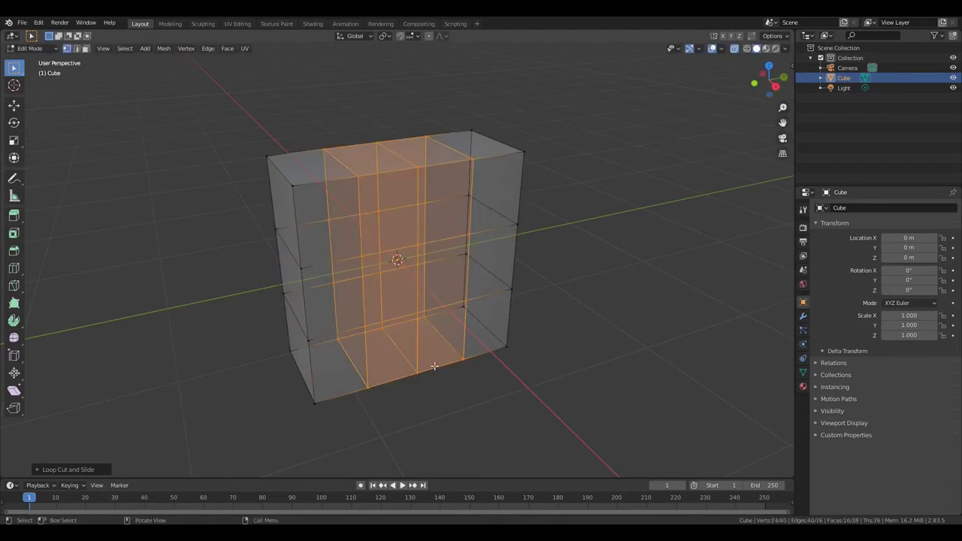
# Select the four bottom-row faces and scale them to about 0.78 along X
pyautogui.press('3')
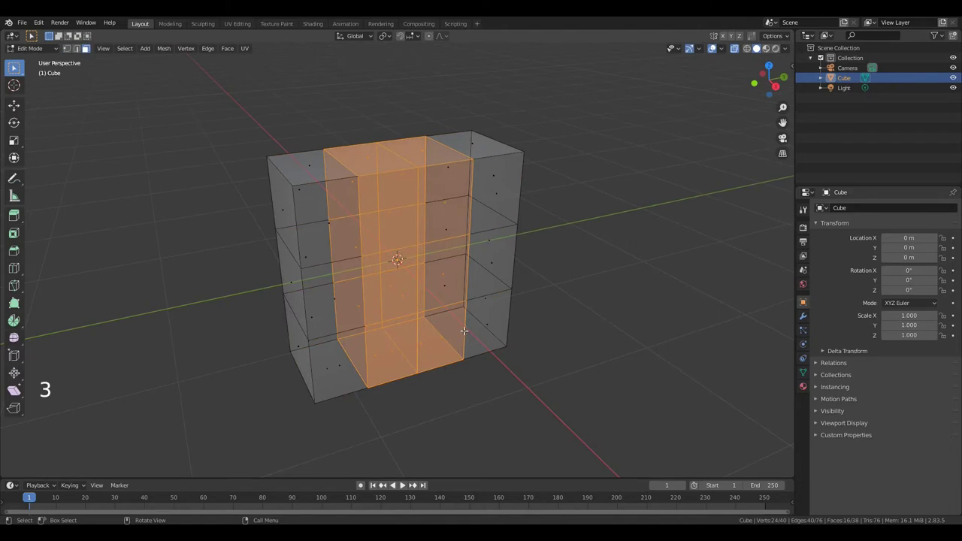
pyautogui.click(464, 331)
pyautogui.keyDown('shift'); pyautogui.click(418, 343); pyautogui.keyUp('shift')
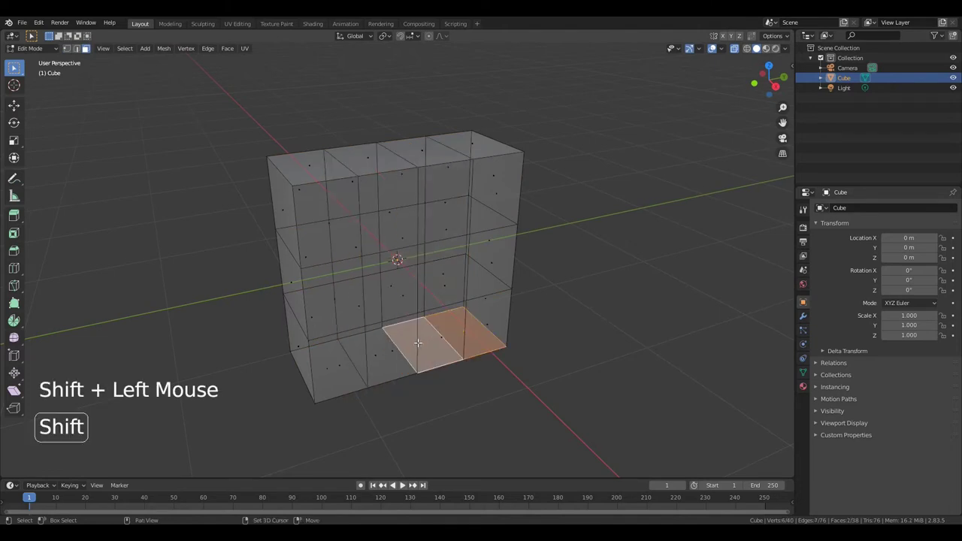
pyautogui.keyDown('shift'); pyautogui.click(375, 354); pyautogui.keyUp('shift')
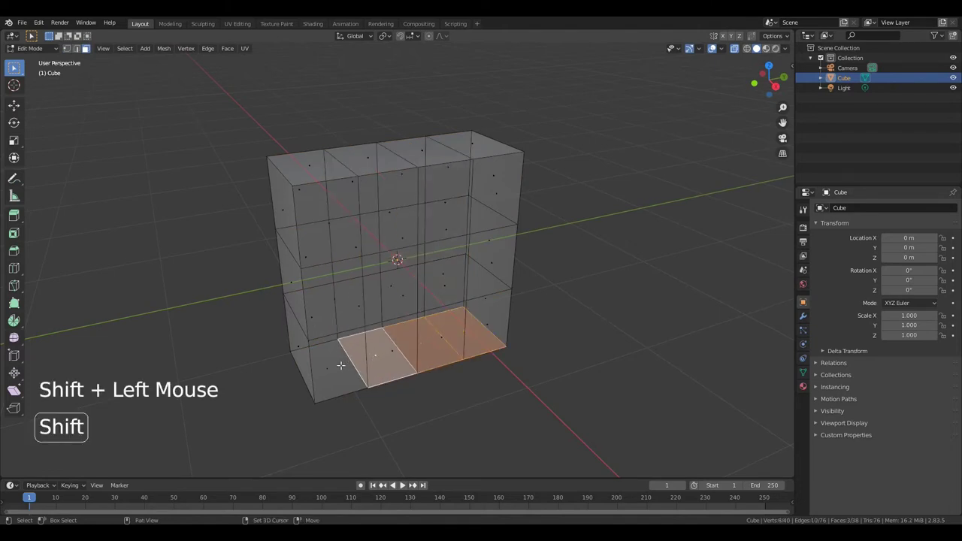
pyautogui.keyDown('shift'); pyautogui.click(328, 369); pyautogui.keyUp('shift')
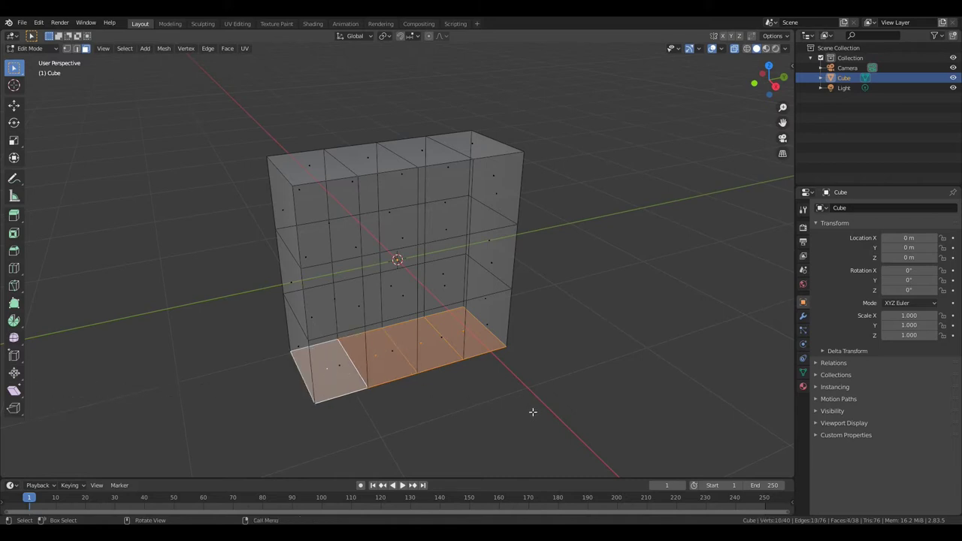
pyautogui.press('s')
pyautogui.press('x')
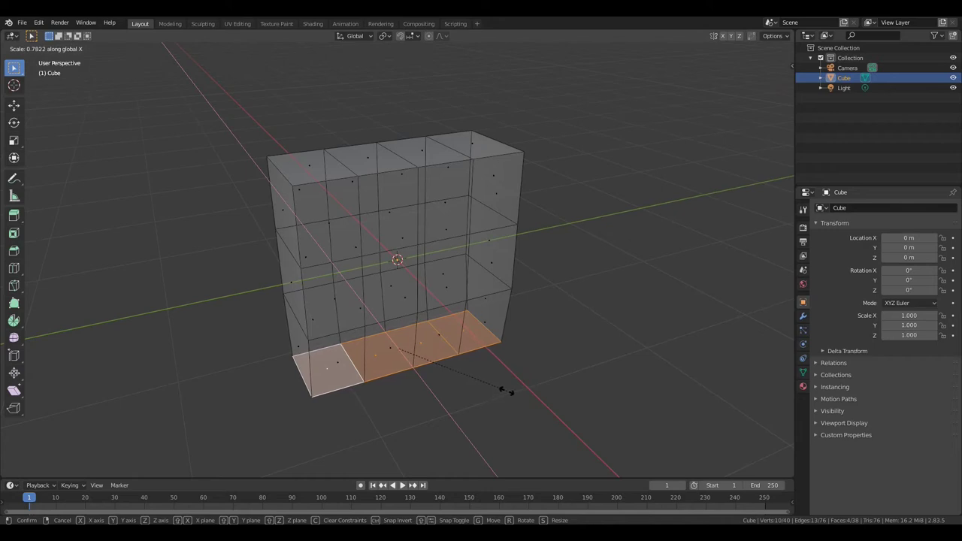
pyautogui.click(506, 390)
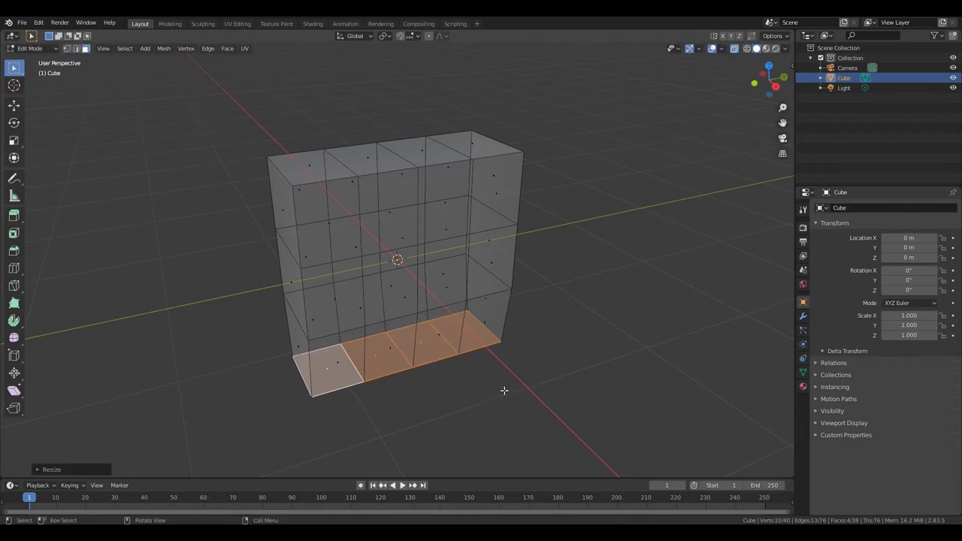
# Extrude the right and lower-left bottom faces downward below the base
pyautogui.click(464, 331)
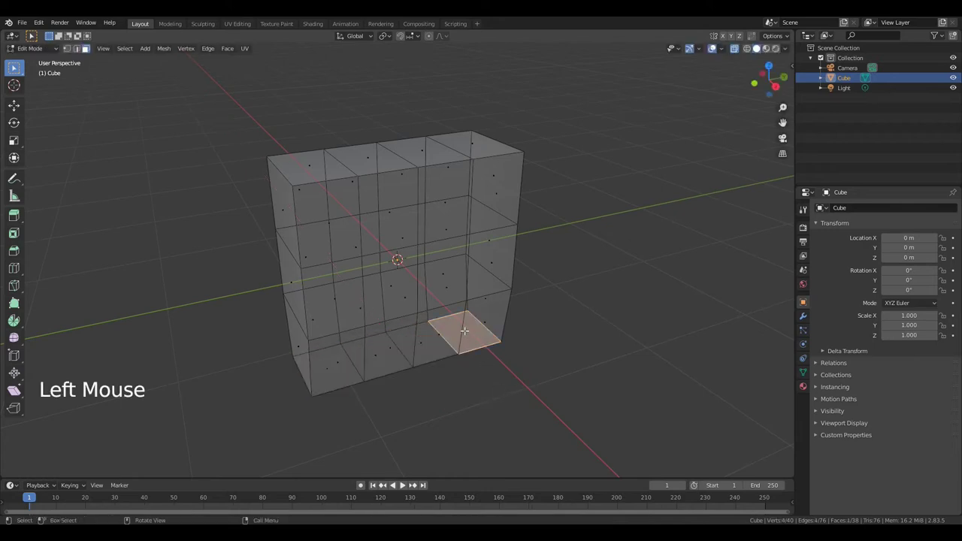
pyautogui.press('shift')
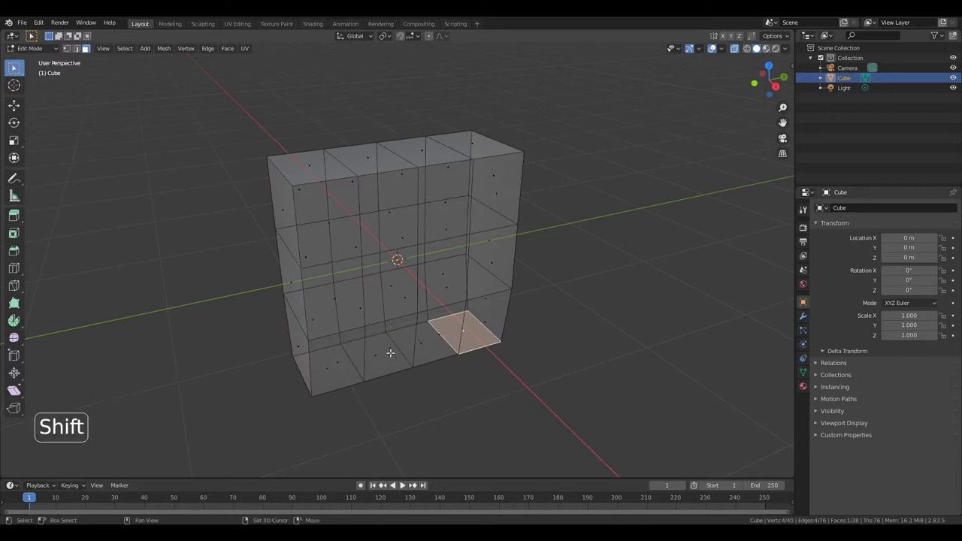
pyautogui.keyDown('shift'); pyautogui.click(373, 356); pyautogui.keyUp('shift')
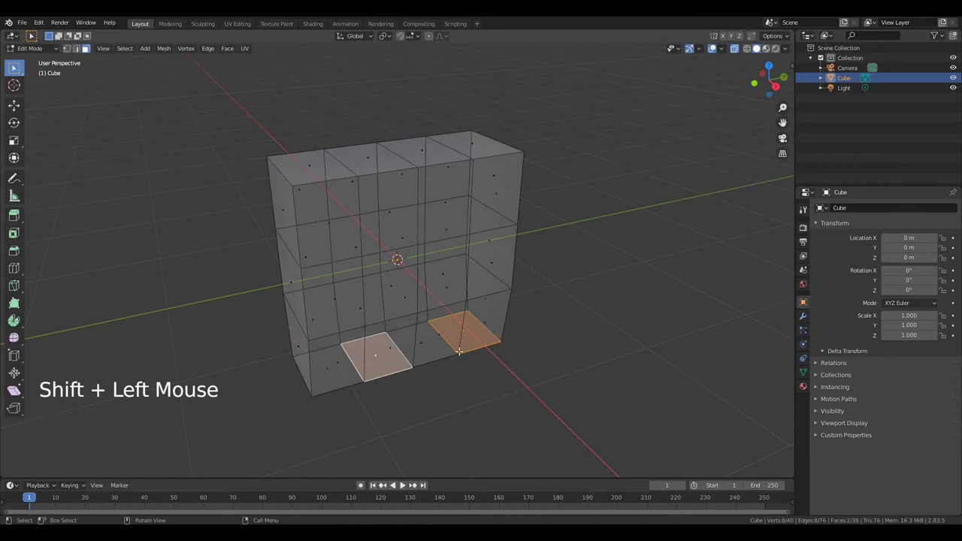
pyautogui.press('e')
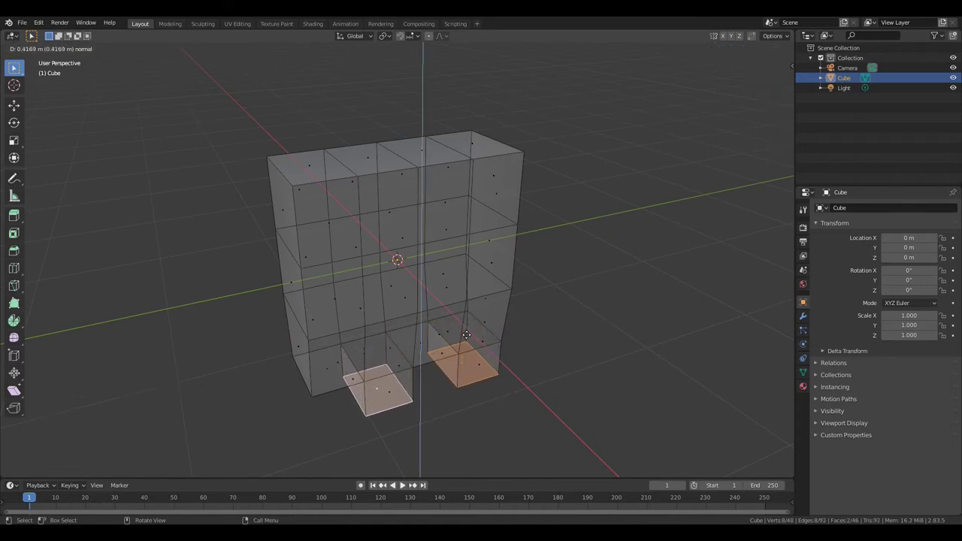
pyautogui.click(466, 337)
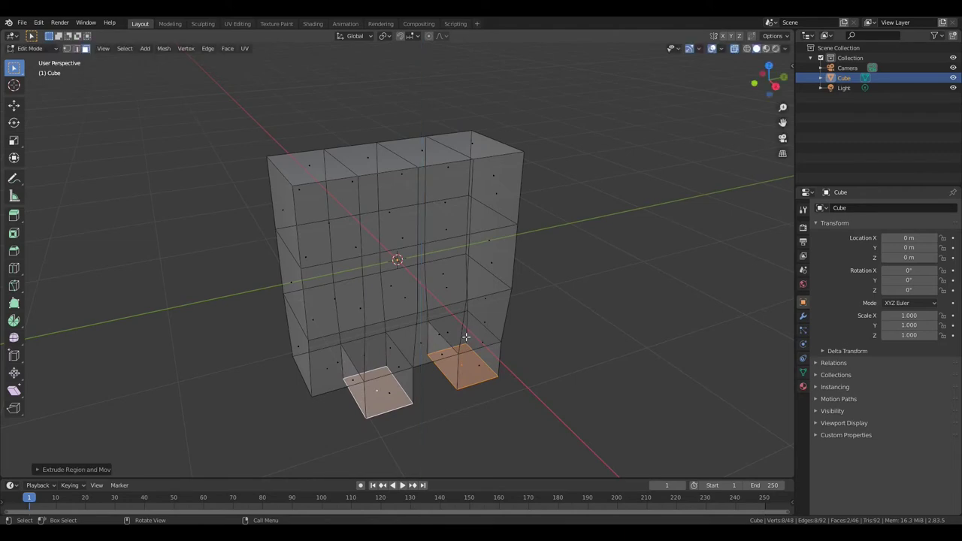
# Extrude the gap face and leftmost bottom face down to level the base
pyautogui.click(420, 342)
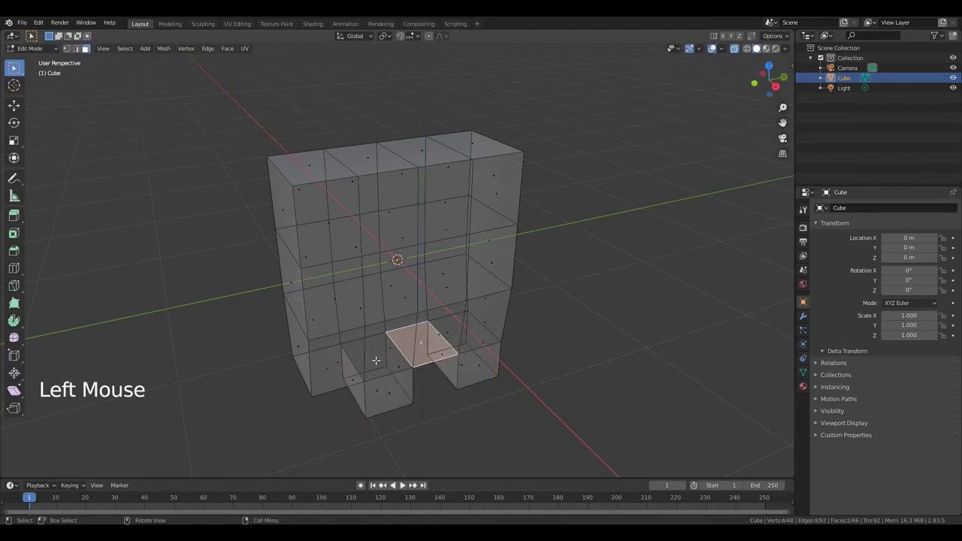
pyautogui.keyDown('shift'); pyautogui.click(330, 367); pyautogui.keyUp('shift')
pyautogui.press('e')
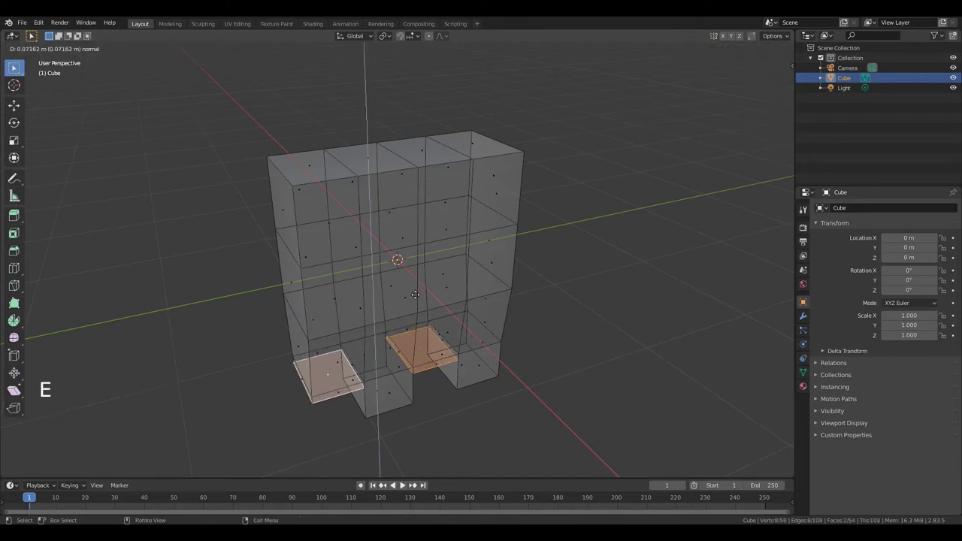
pyautogui.click(411, 322)
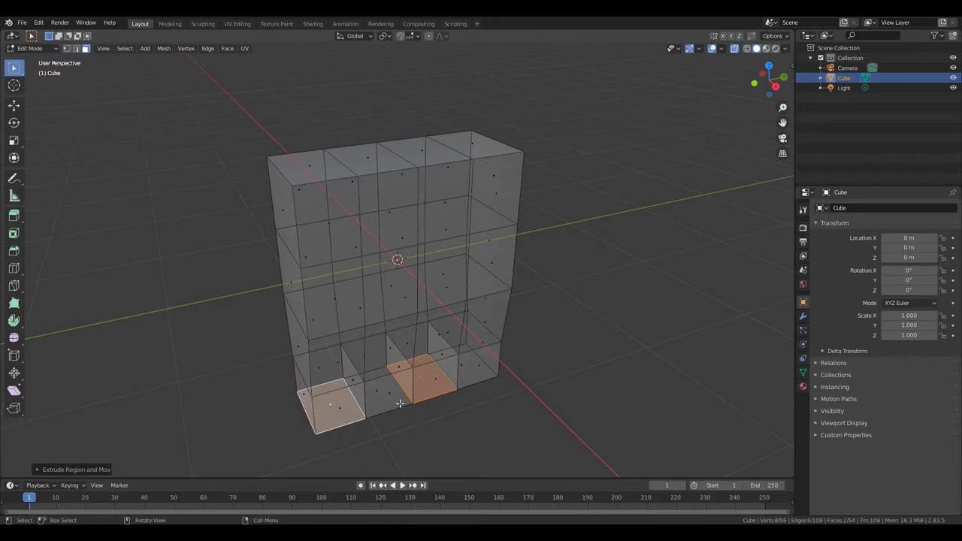
pyautogui.press('shift')
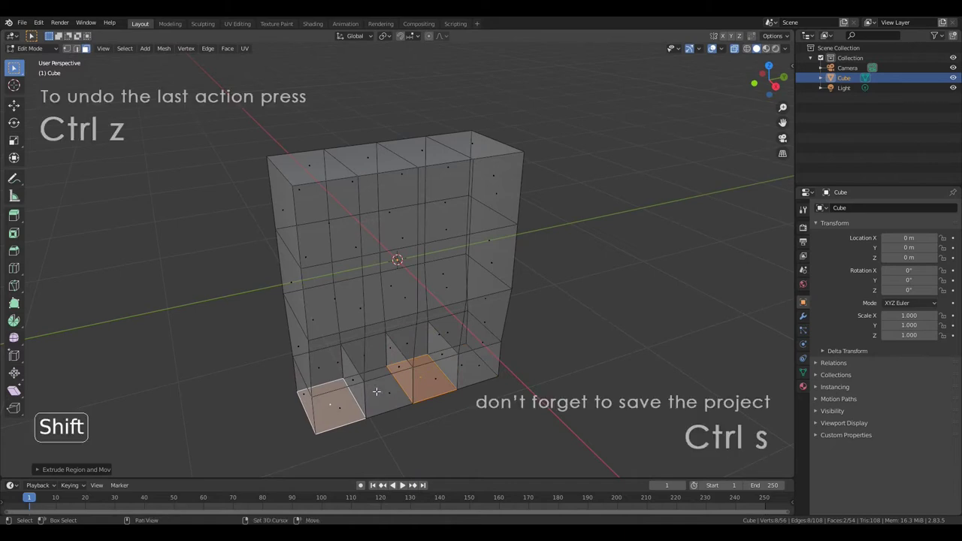
# Select all four bottom faces and shrink each separately using the Individual Origins pivot
pyautogui.keyDown('shift'); pyautogui.click(377, 392); pyautogui.keyUp('shift')
pyautogui.keyDown('shift'); pyautogui.click(459, 370); pyautogui.keyUp('shift')
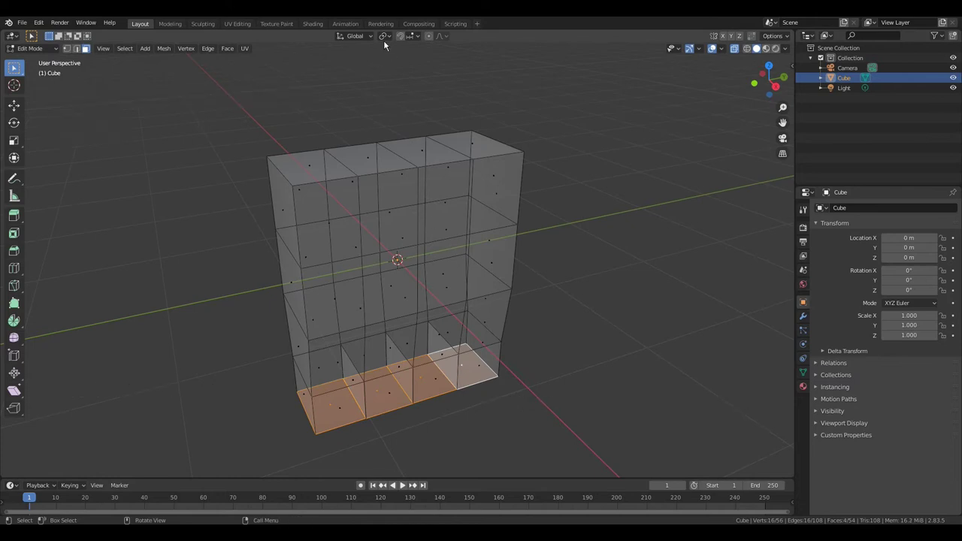
pyautogui.click(384, 36)
pyautogui.click(416, 71)
pyautogui.press('s')
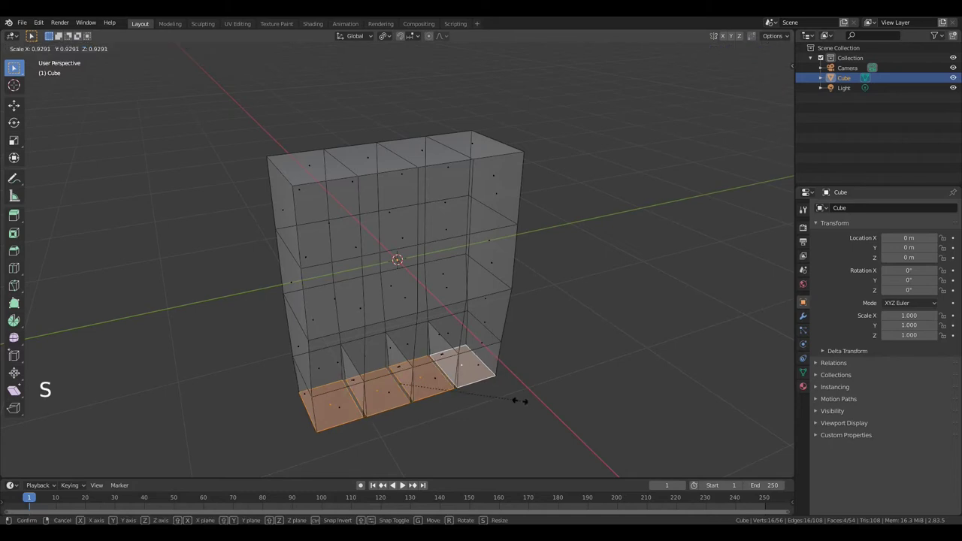
pyautogui.click(504, 397)
pyautogui.moveTo(504, 398); pyautogui.dragTo(534, 320, button='middle')
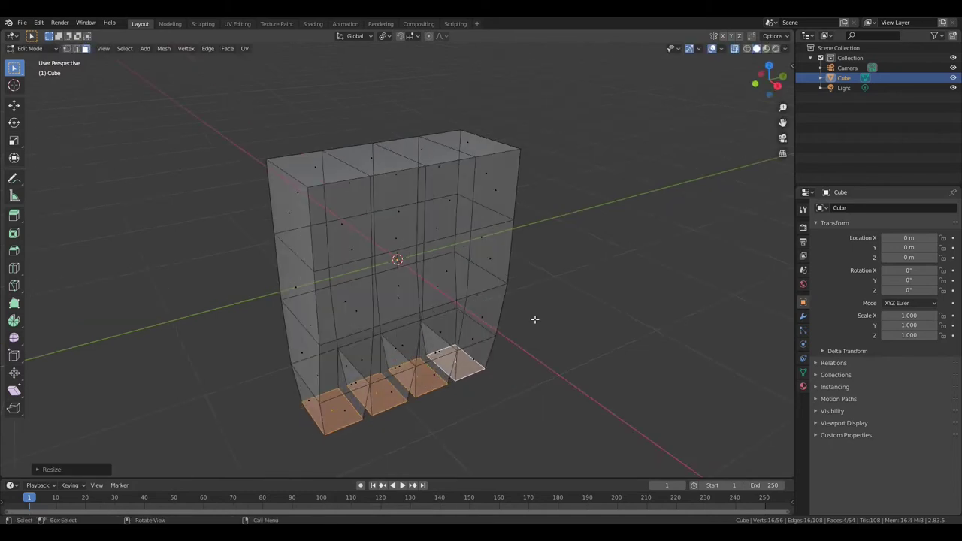
pyautogui.press('KP_3')
# Lower the bottom faces along Z and extrude them down one finger segment
pyautogui.press('g')
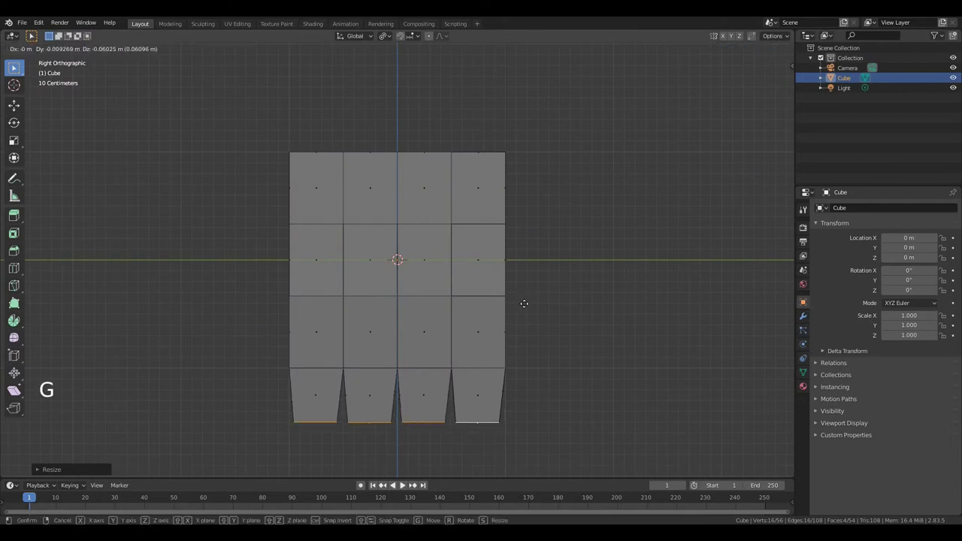
pyautogui.press('z')
pyautogui.click(521, 338)
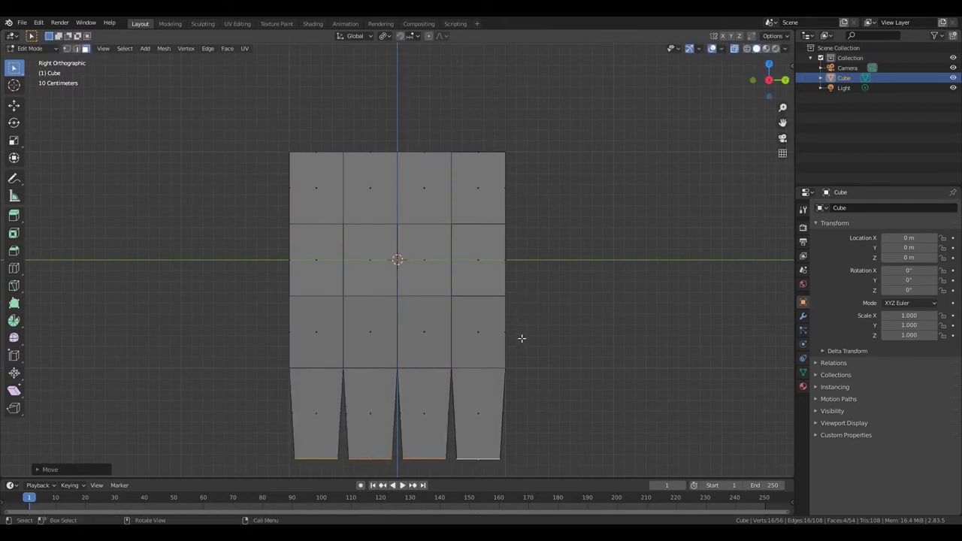
pyautogui.press('KP_1')
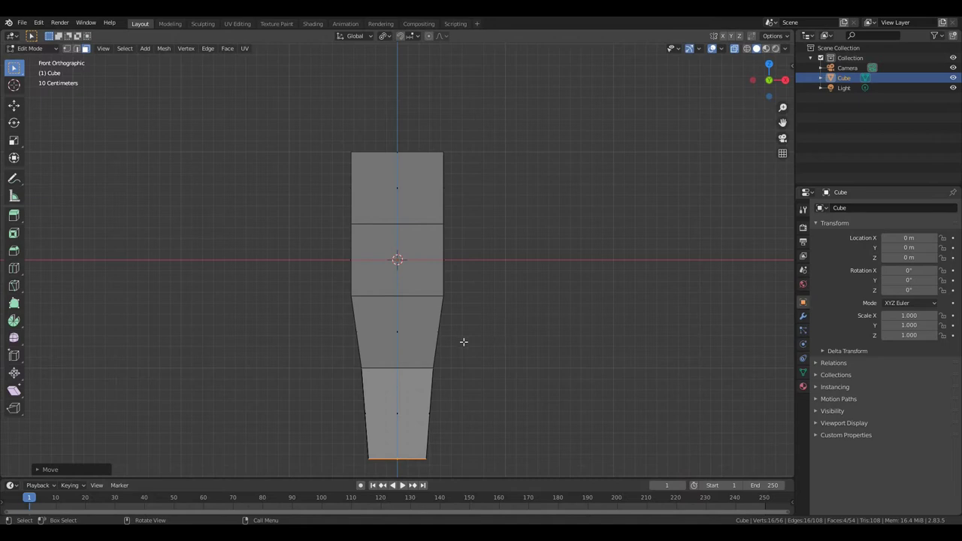
pyautogui.scroll(-3, 462, 340)
pyautogui.press('e')
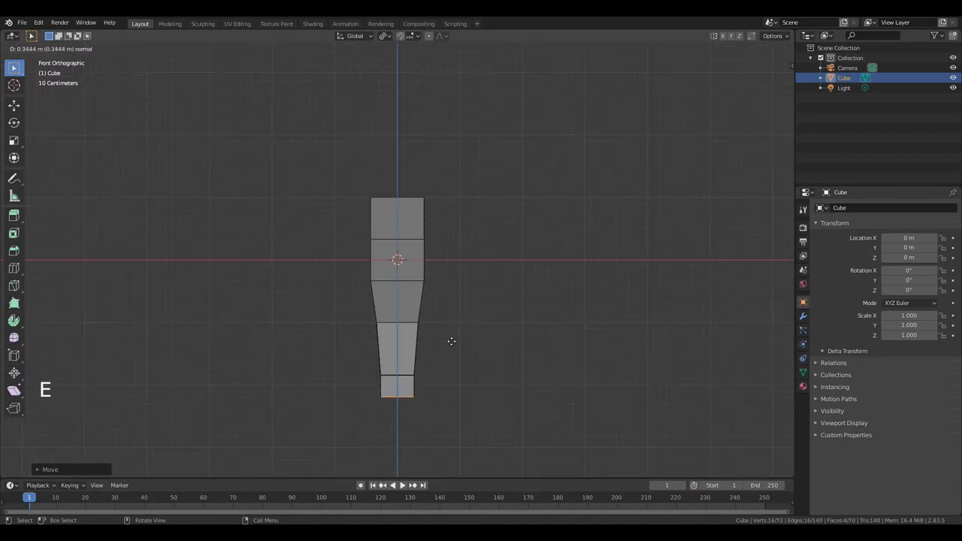
pyautogui.click(447, 367)
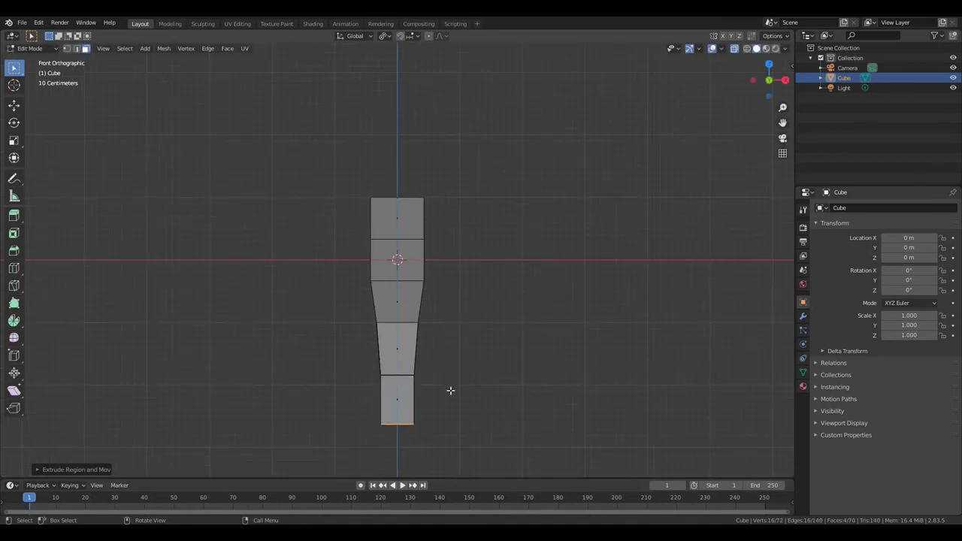
# Tilt and shift the finger ends, then extrude a second segment down and left
pyautogui.press('r')
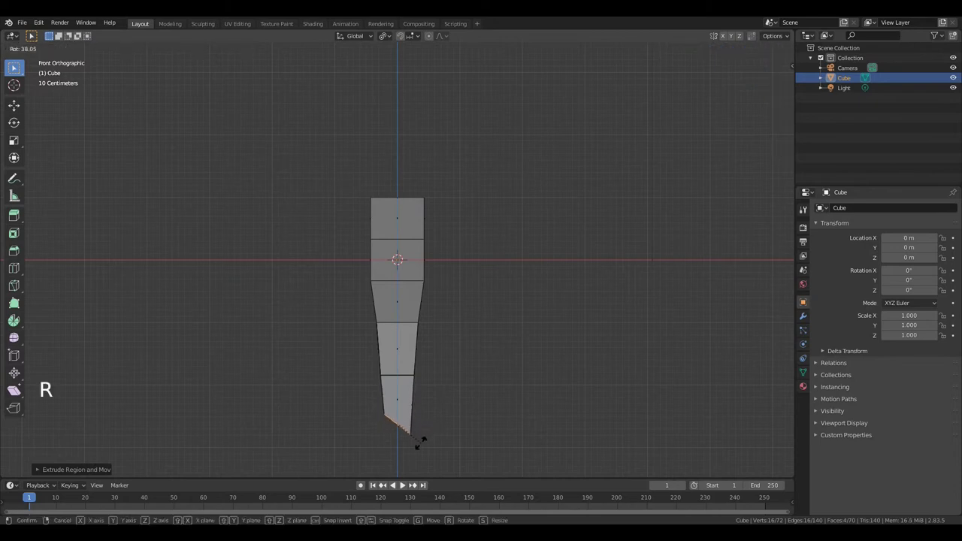
pyautogui.click(420, 444)
pyautogui.press('g')
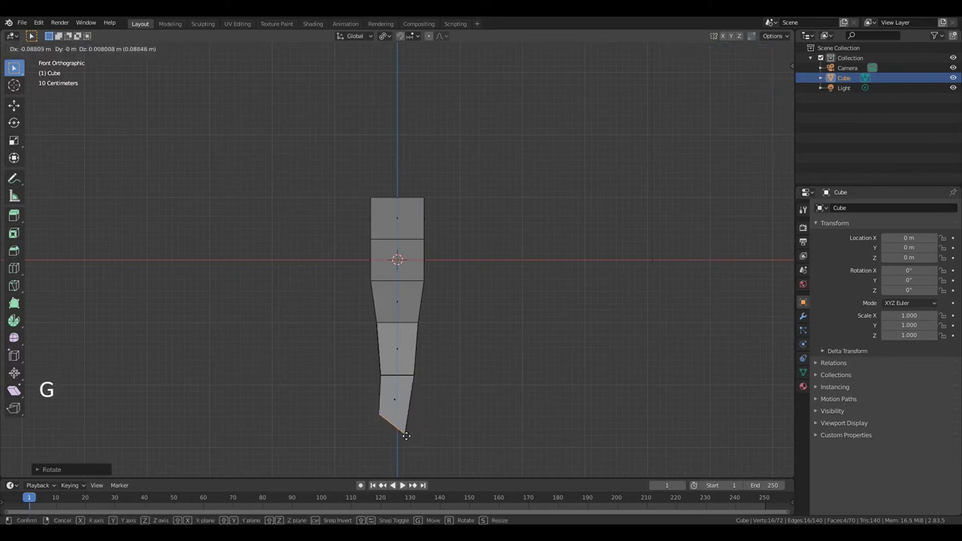
pyautogui.click(392, 432)
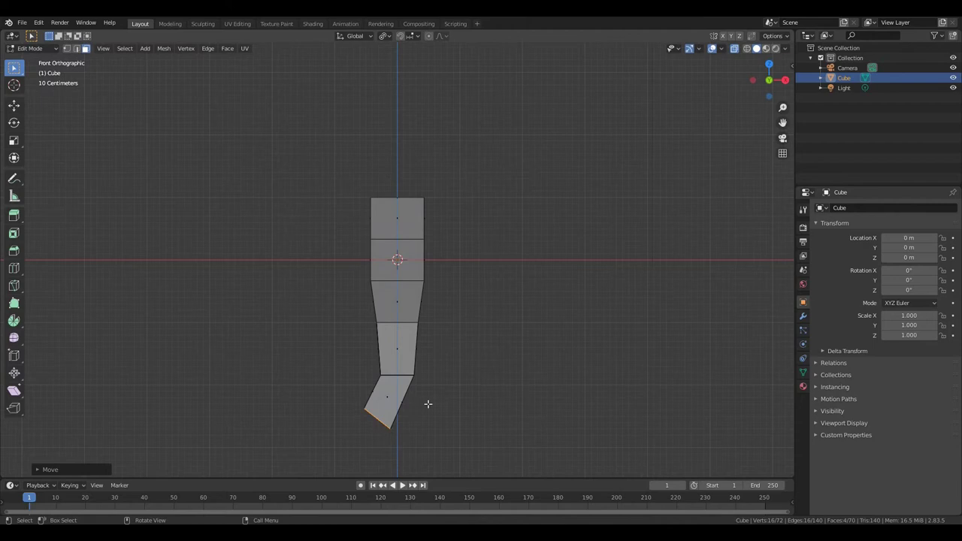
pyautogui.press('e')
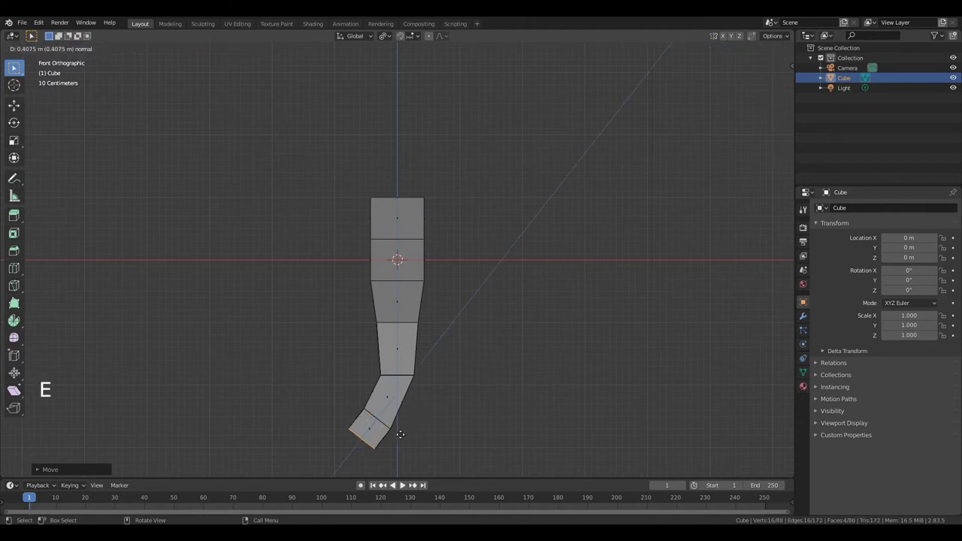
pyautogui.click(389, 447)
# Tilt the new finger segments and scale the four fingertip faces smaller
pyautogui.press('r')
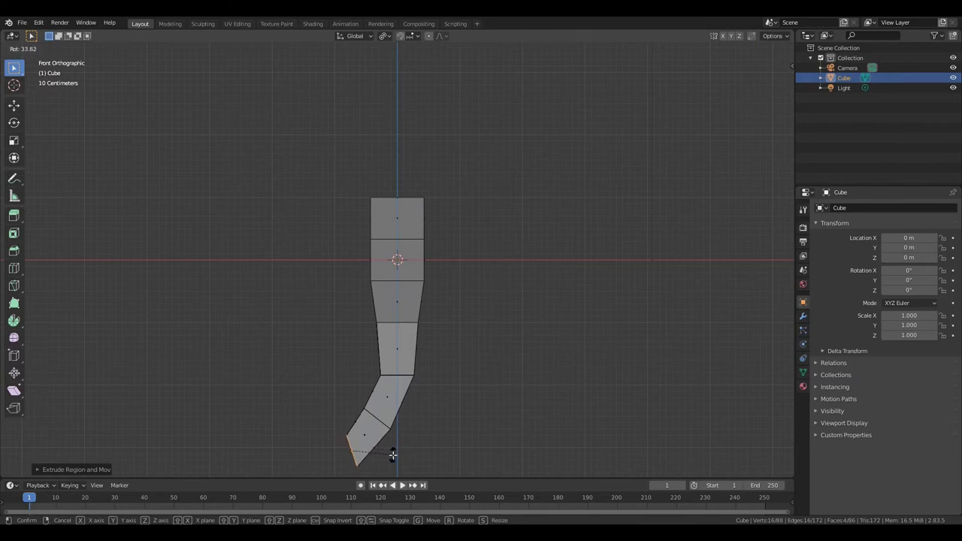
pyautogui.click(396, 452)
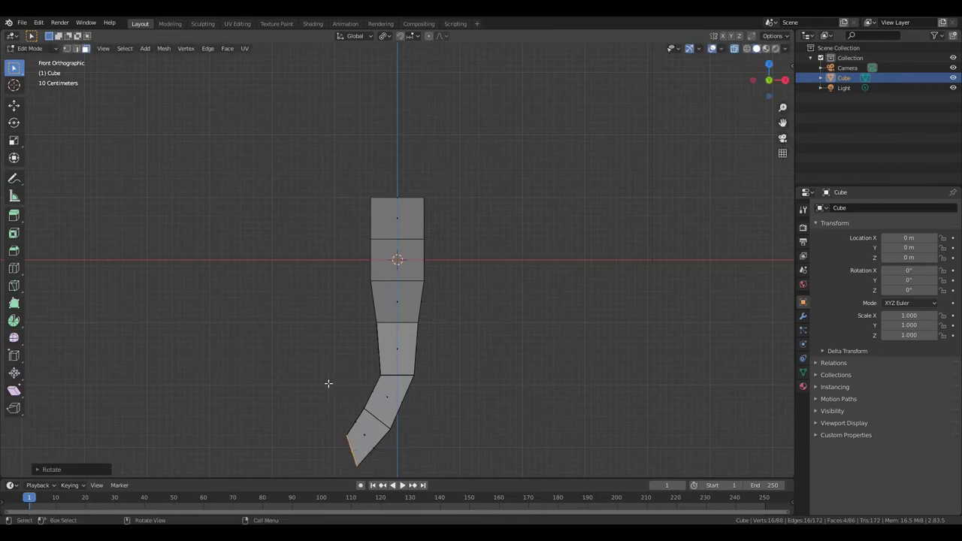
pyautogui.moveTo(327, 383); pyautogui.dragTo(382, 406, button='middle')
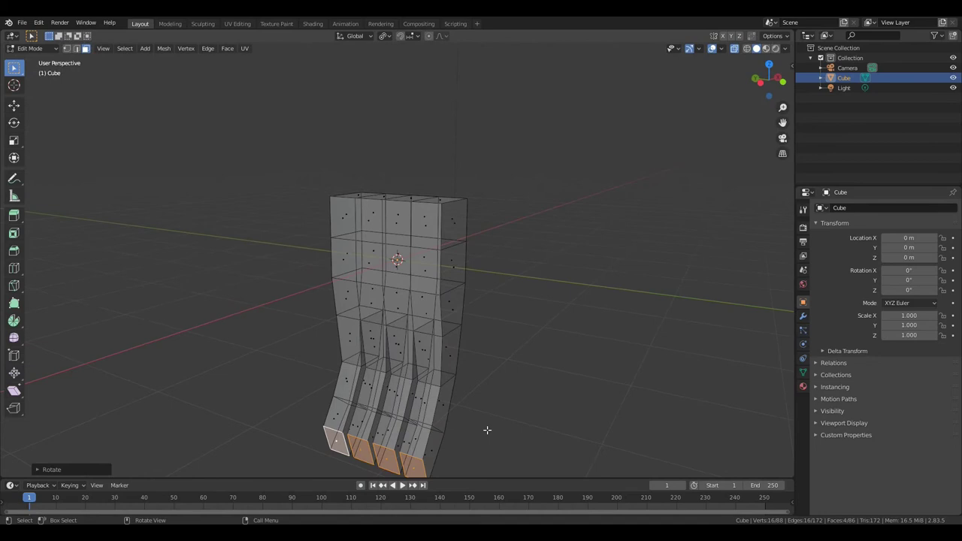
pyautogui.press('s')
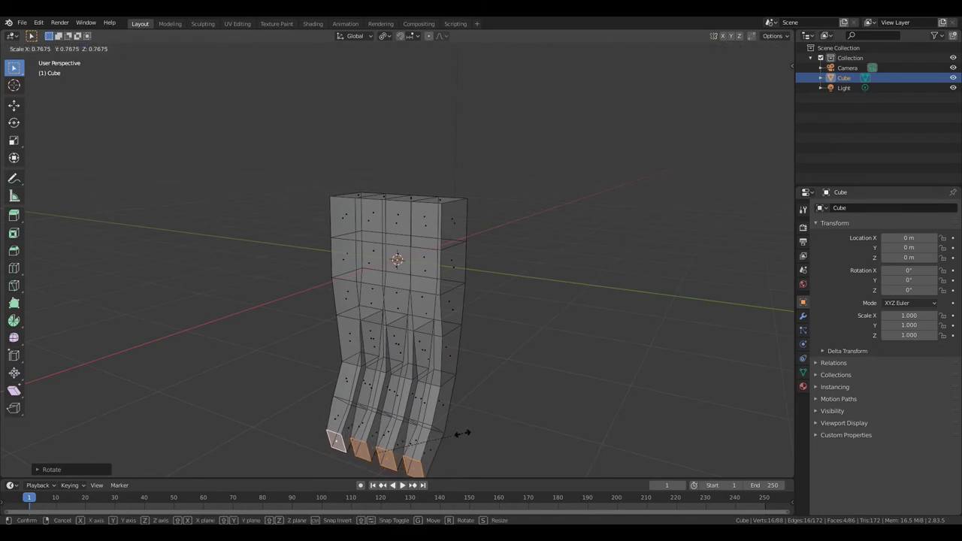
pyautogui.click(457, 435)
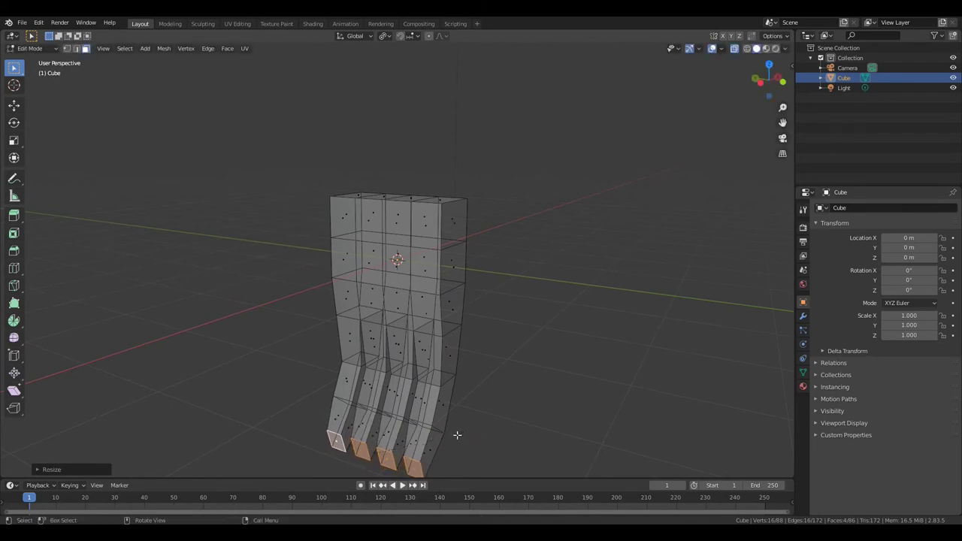
pyautogui.click(336, 441)
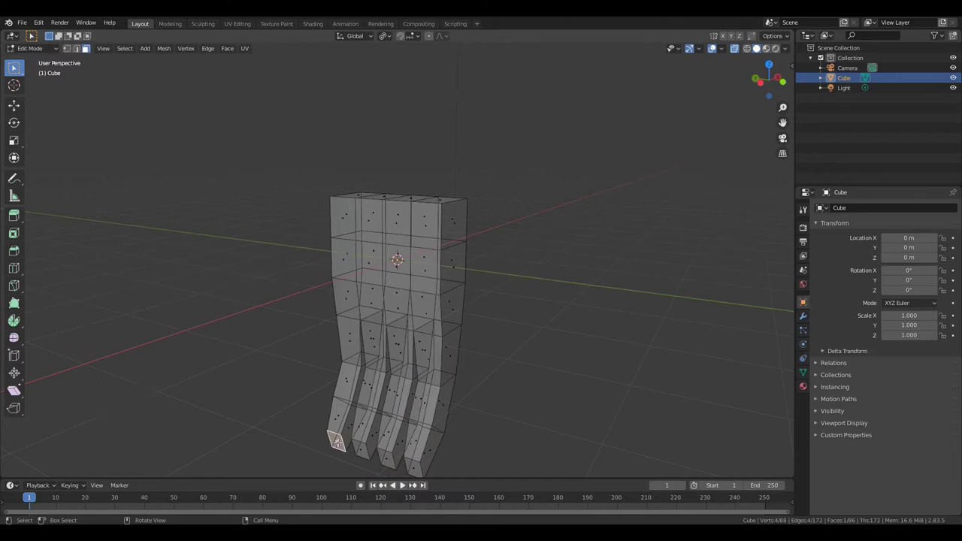
# Edge-slide the leftmost fingertip face and shrink it
pyautogui.press('g')
pyautogui.press('g')
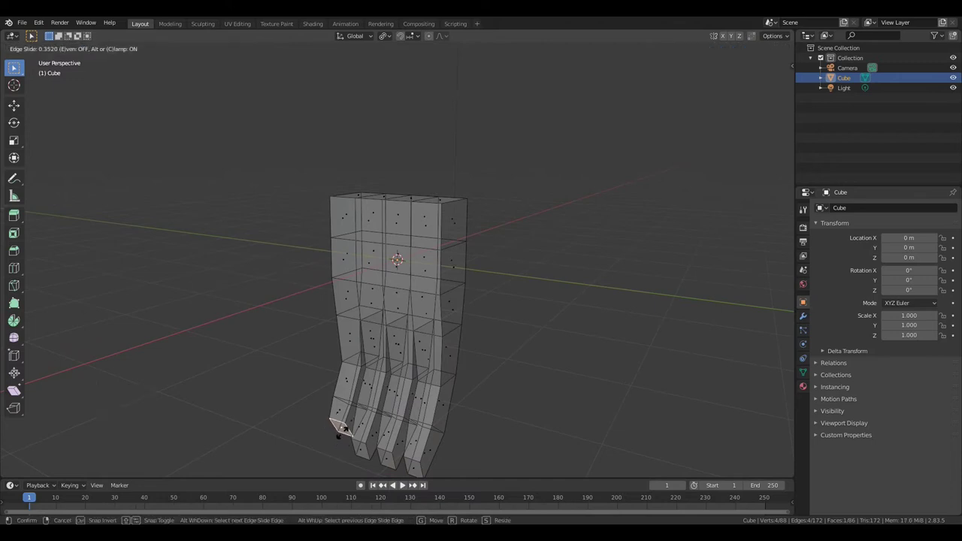
pyautogui.click(343, 430)
pyautogui.press('s')
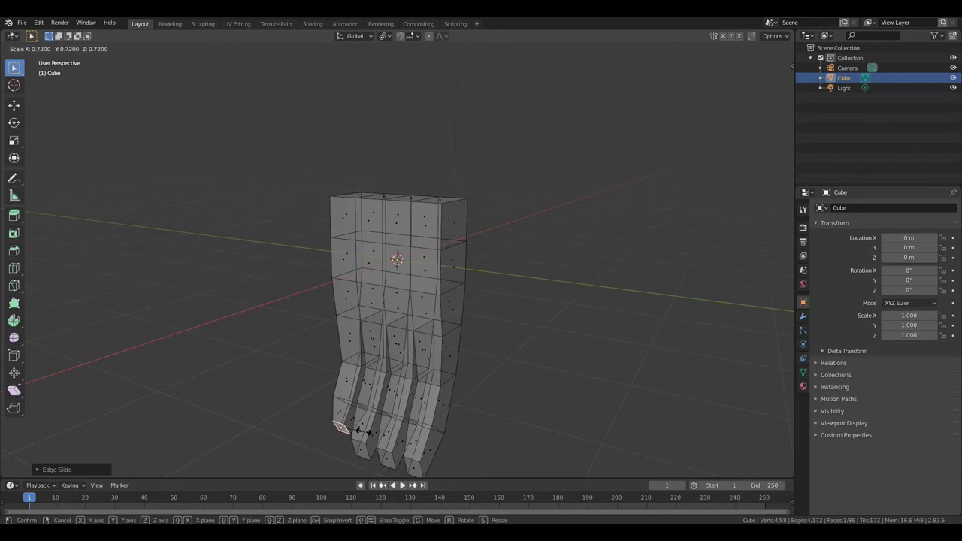
pyautogui.click(364, 430)
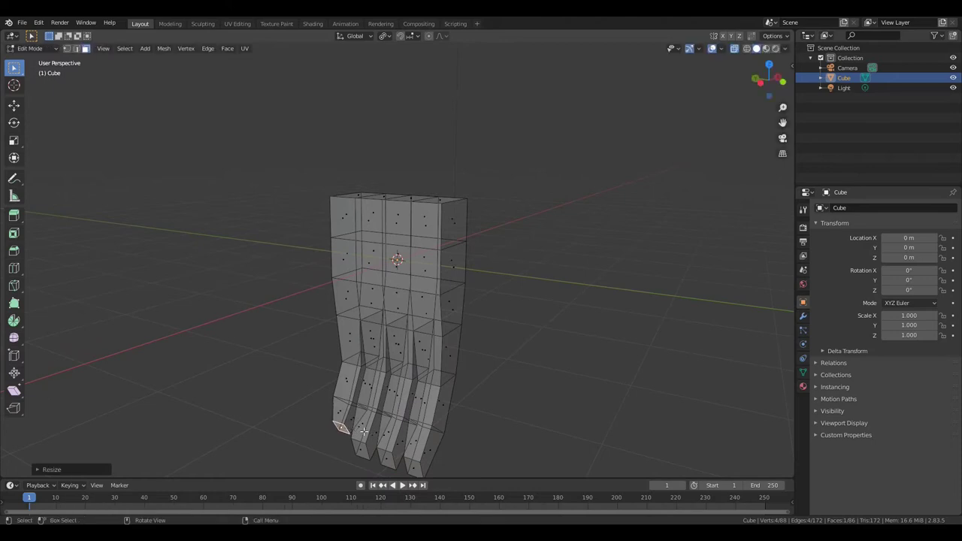
# Edge-slide a second fingertip, then move the next fingertip face in front view
pyautogui.click(414, 468)
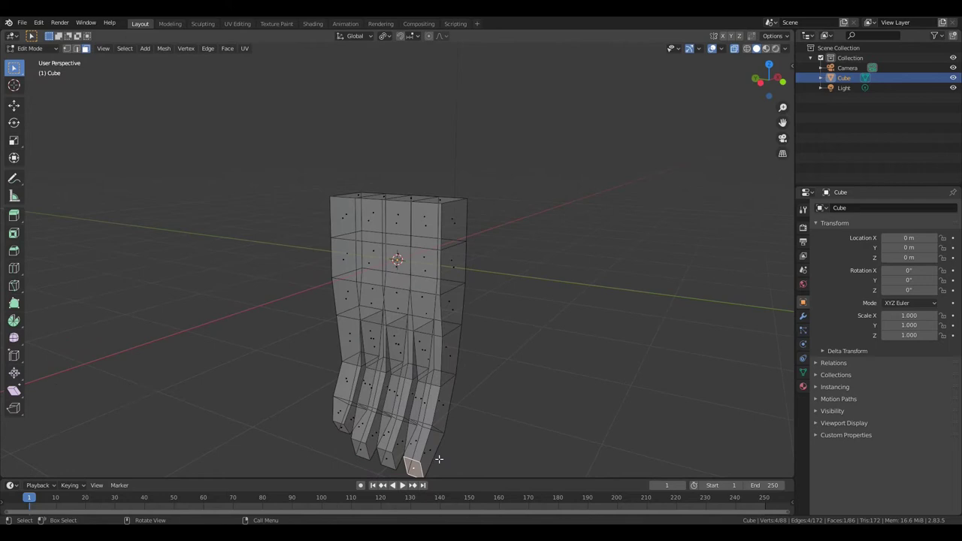
pyautogui.press('g')
pyautogui.press('g')
pyautogui.click(440, 453)
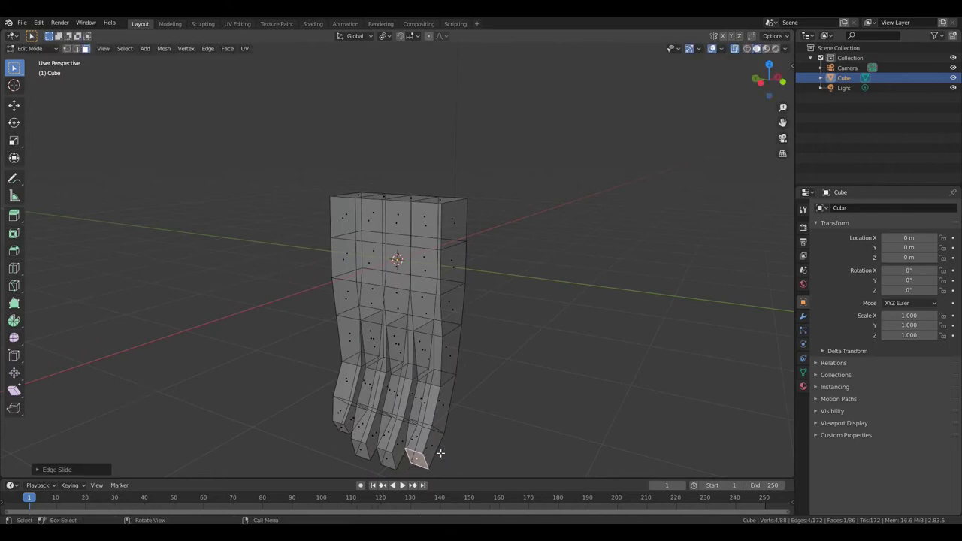
pyautogui.click(385, 459)
pyautogui.moveTo(392, 422); pyautogui.dragTo(494, 412, button='middle')
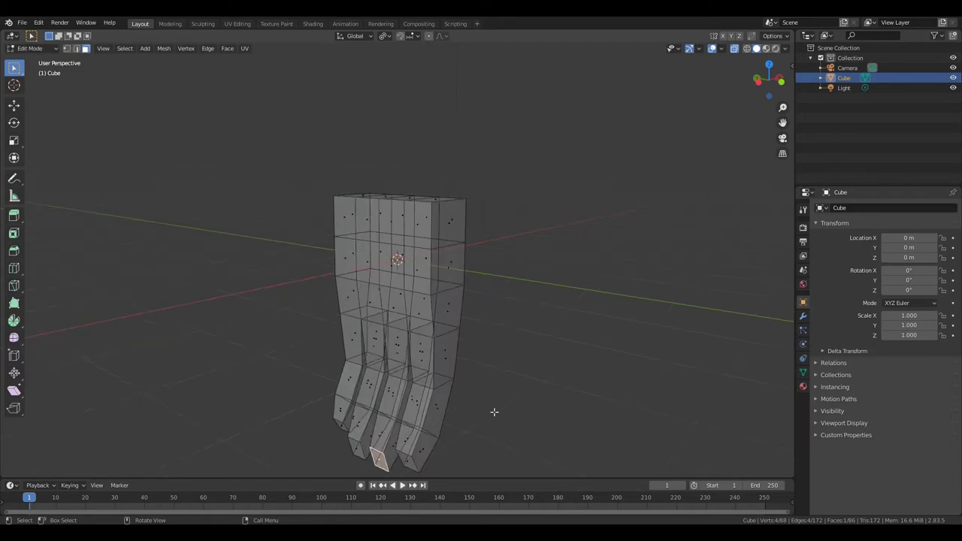
pyautogui.press('KP_1')
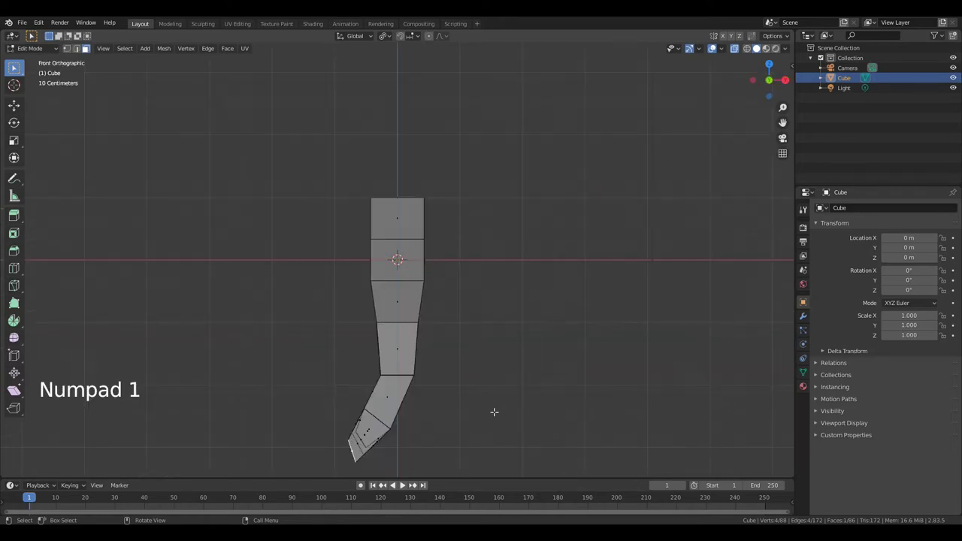
pyautogui.press('g')
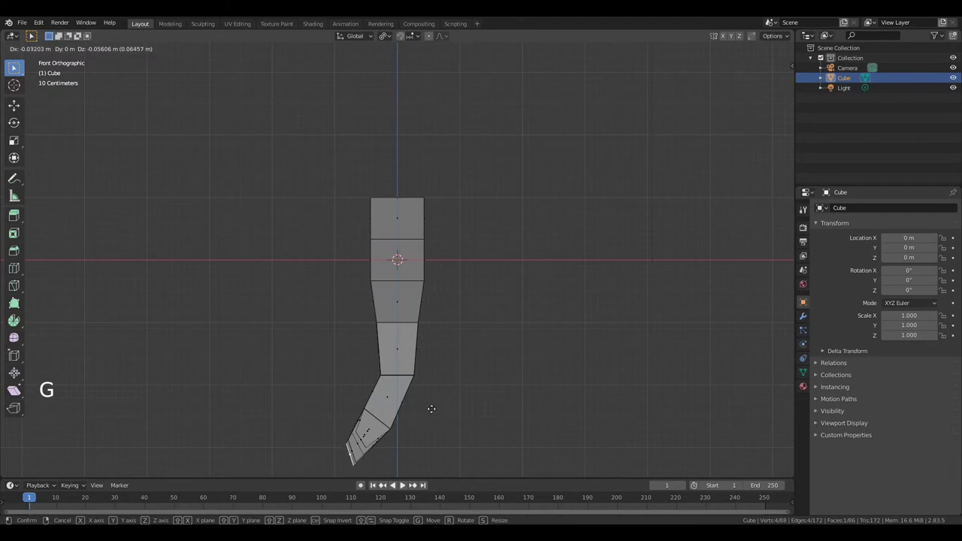
pyautogui.click(428, 411)
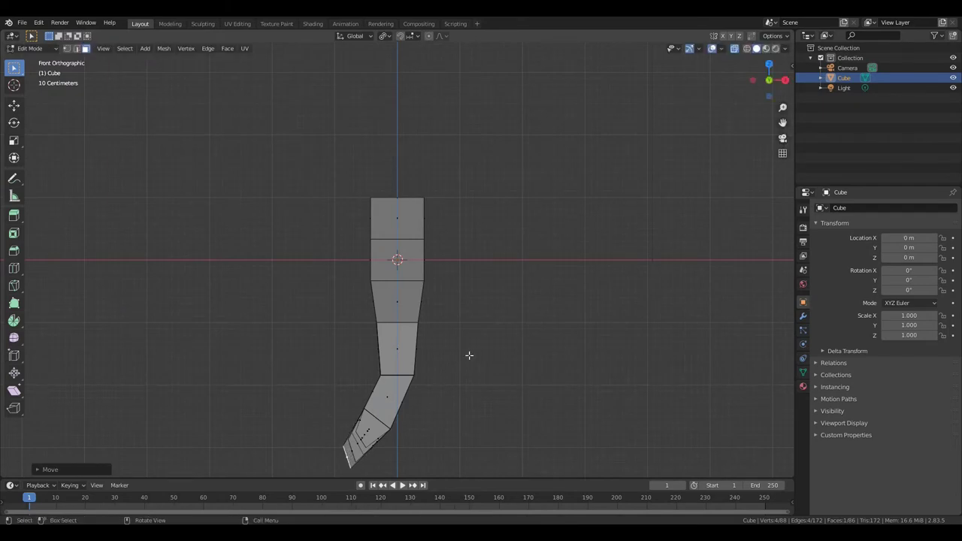
pyautogui.moveTo(485, 361); pyautogui.dragTo(402, 332, button='middle')
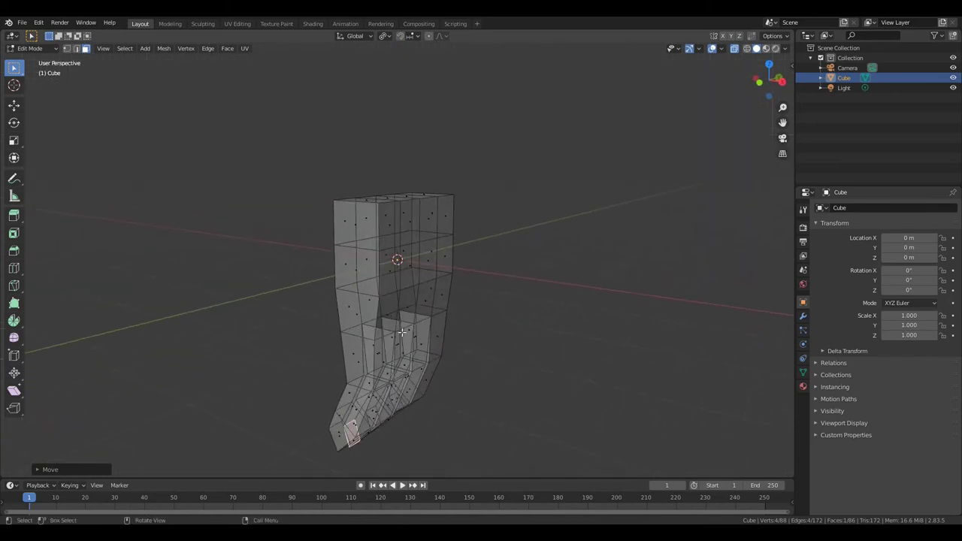
# Extrude a side face outward for a thumb, extrude it again, and shrink its end
pyautogui.click(355, 271)
pyautogui.press('e')
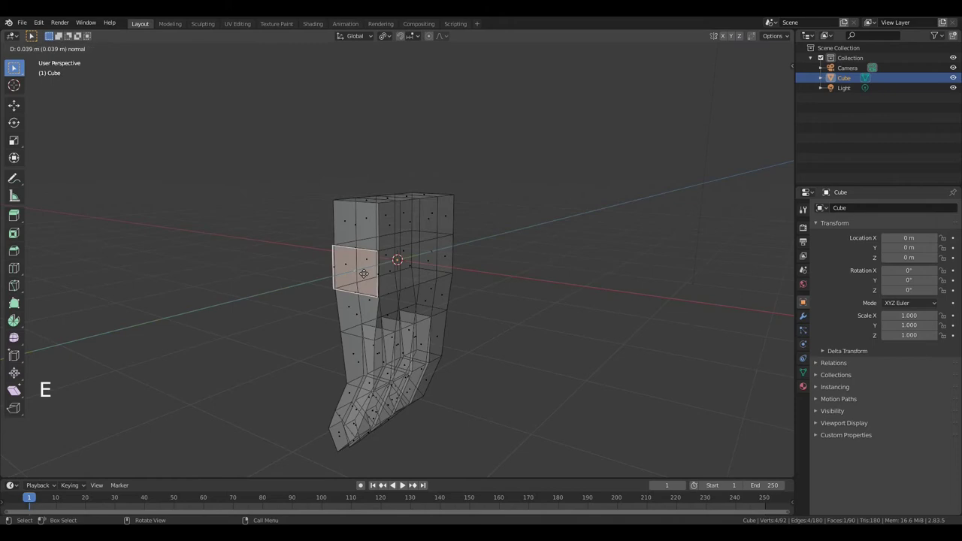
pyautogui.click(348, 277)
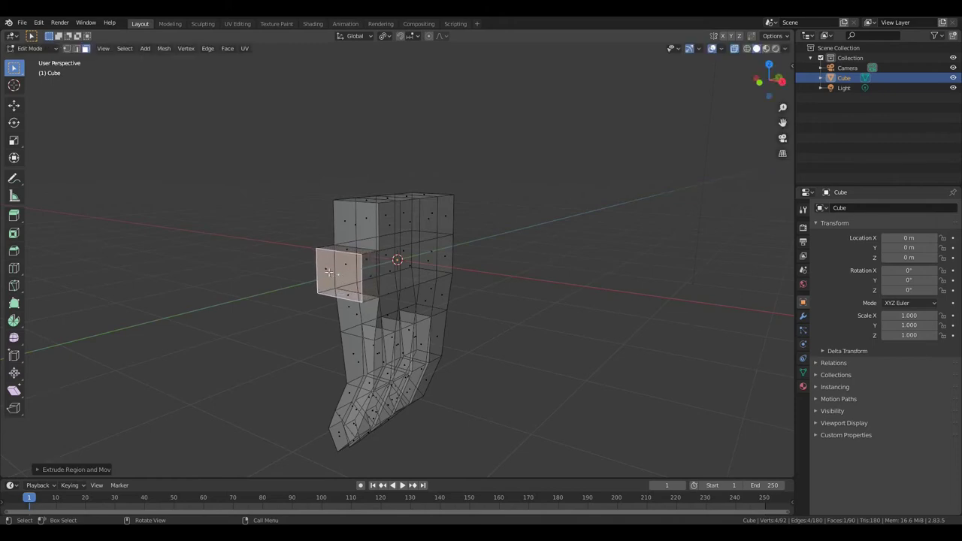
pyautogui.keyDown('shift'); pyautogui.click(324, 268); pyautogui.keyUp('shift')
pyautogui.keyDown('shift'); pyautogui.click(350, 296); pyautogui.keyUp('shift')
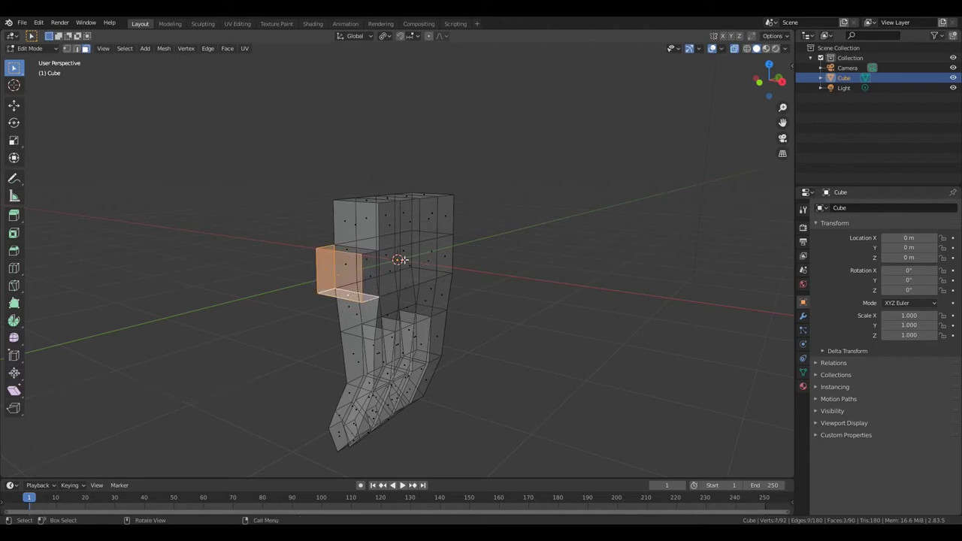
pyautogui.press('e')
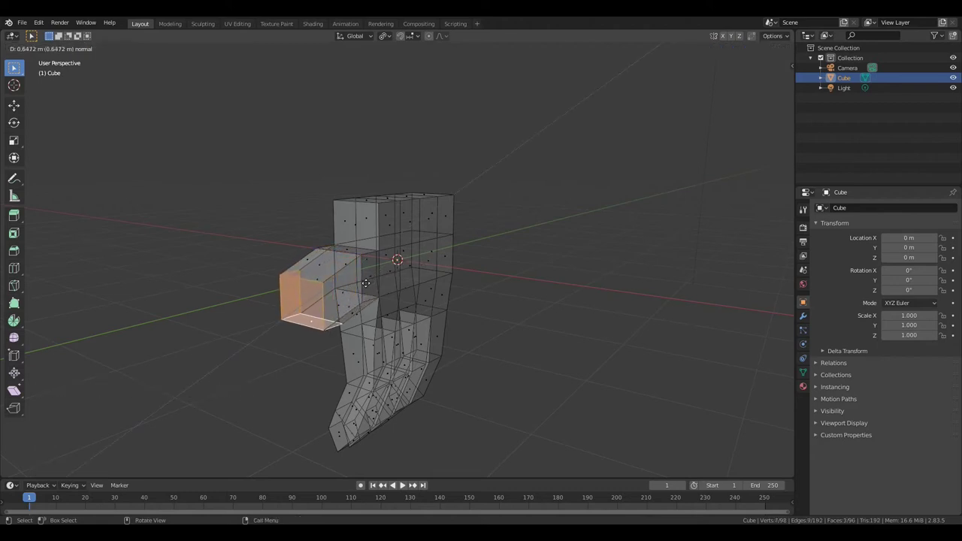
pyautogui.click(367, 283)
pyautogui.press('s')
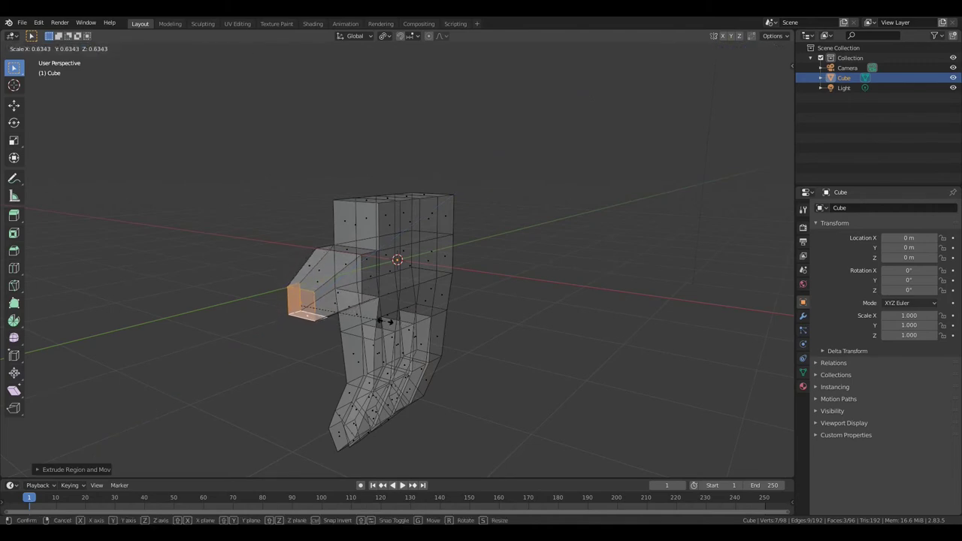
pyautogui.click(389, 321)
pyautogui.moveTo(411, 352); pyautogui.dragTo(379, 328, button='middle')
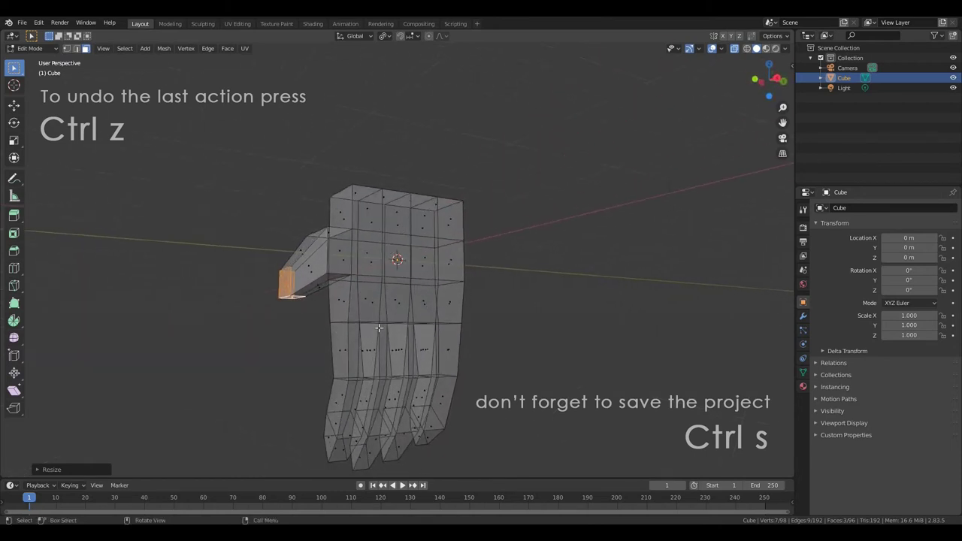
# Extrude the thumb face twice more and scale the thumb tip smaller
pyautogui.press('e')
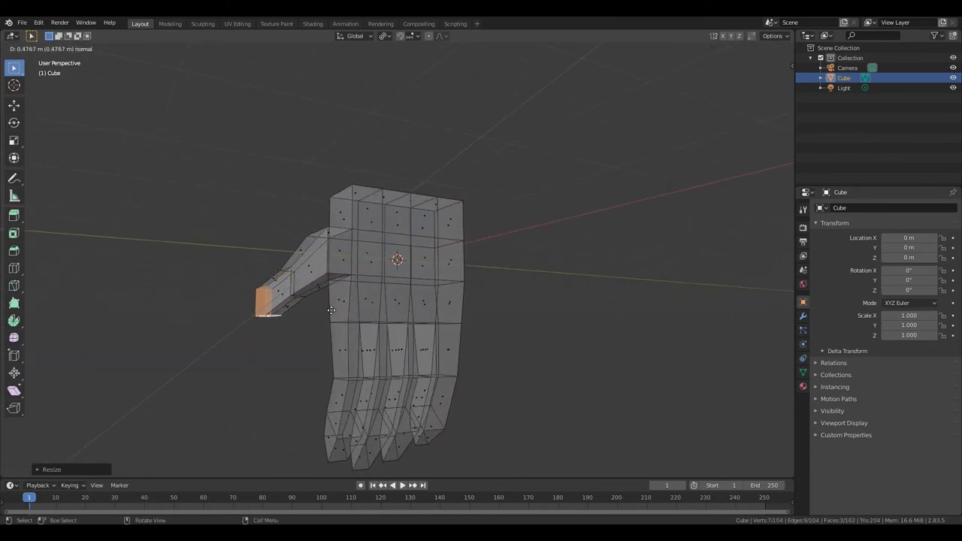
pyautogui.click(333, 309)
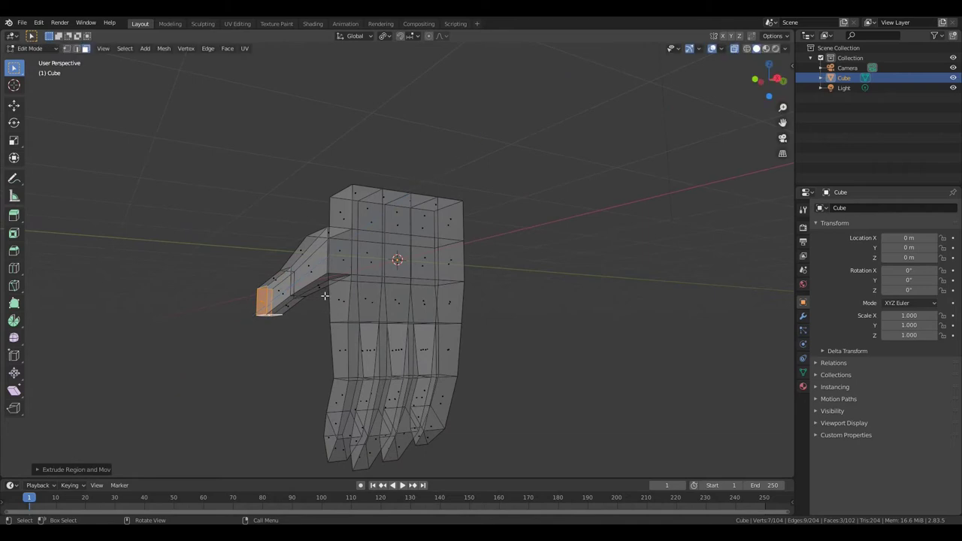
pyautogui.press('e')
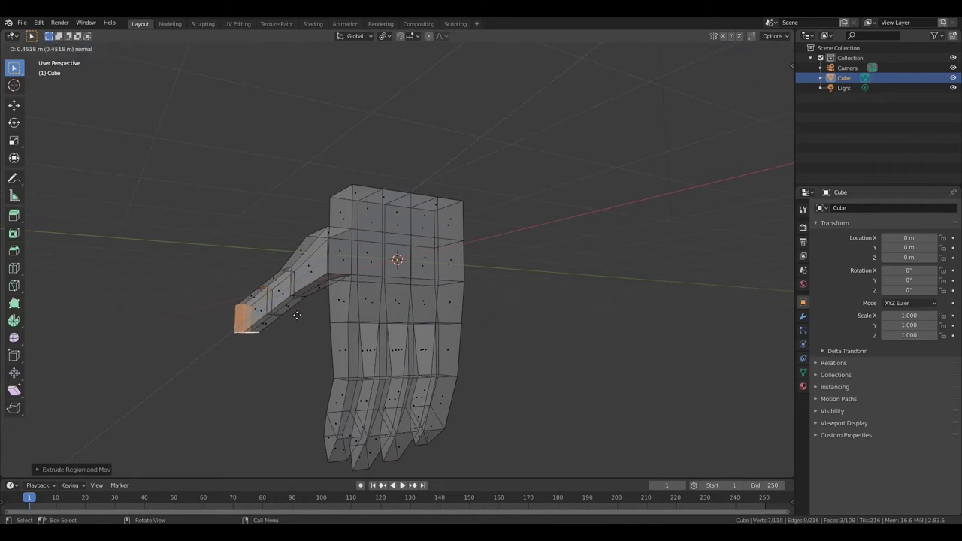
pyautogui.click(295, 316)
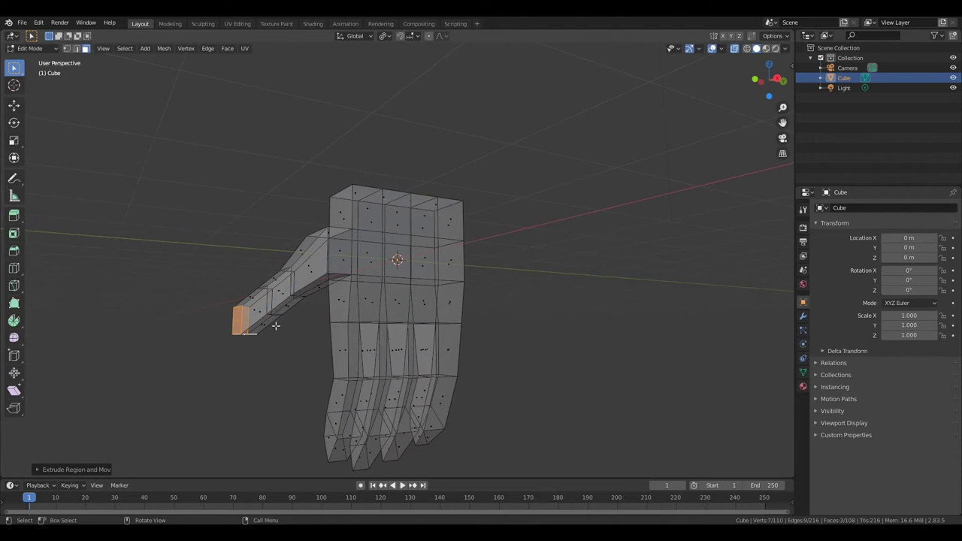
pyautogui.press('s')
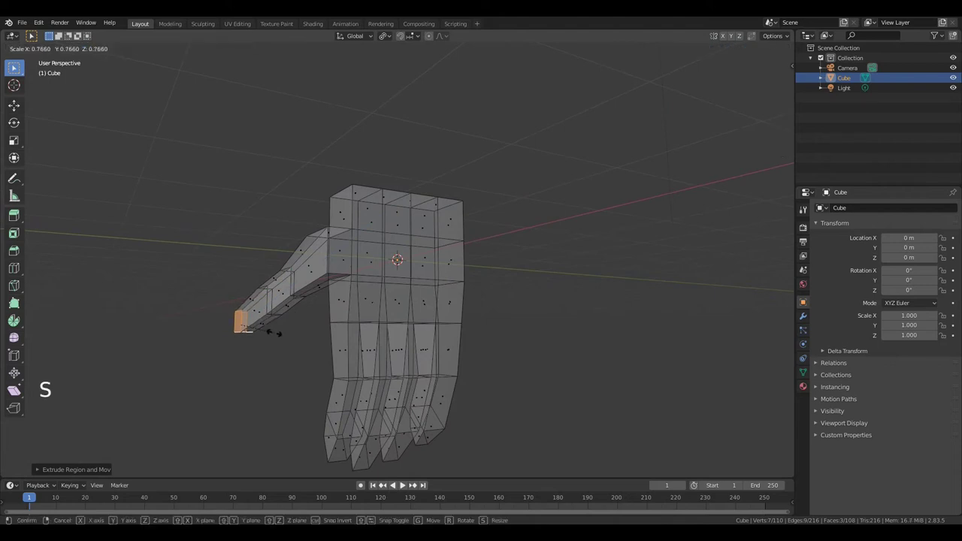
pyautogui.click(273, 333)
pyautogui.moveTo(311, 373); pyautogui.dragTo(294, 329, button='middle')
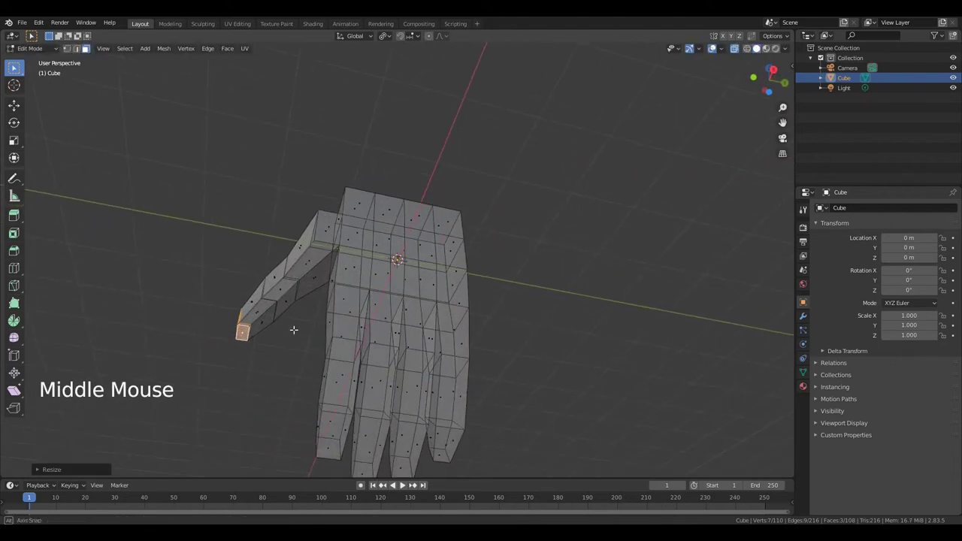
# In vertex mode, nudge a thumb vertex and a box-selected group of thumb vertices
pyautogui.press('1')
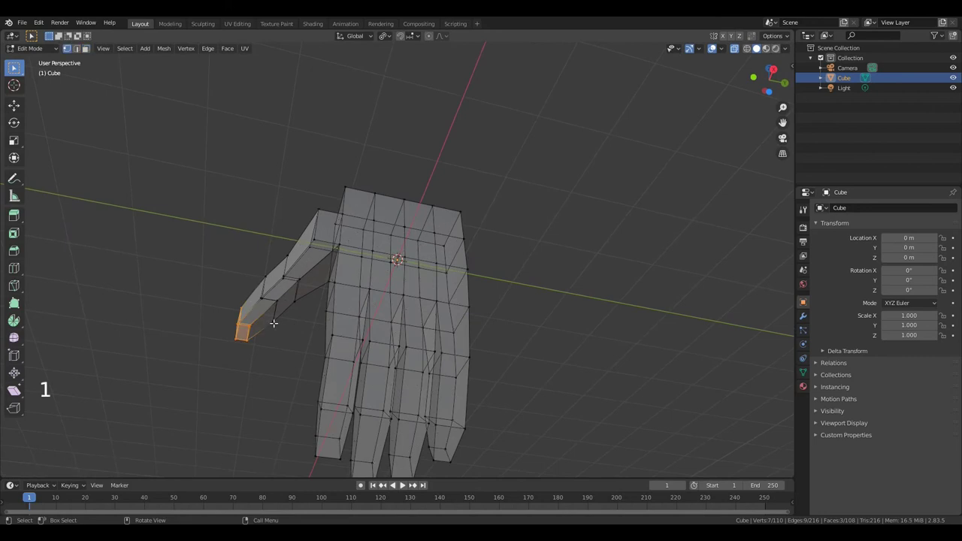
pyautogui.click(273, 323)
pyautogui.press('g')
pyautogui.click(279, 318)
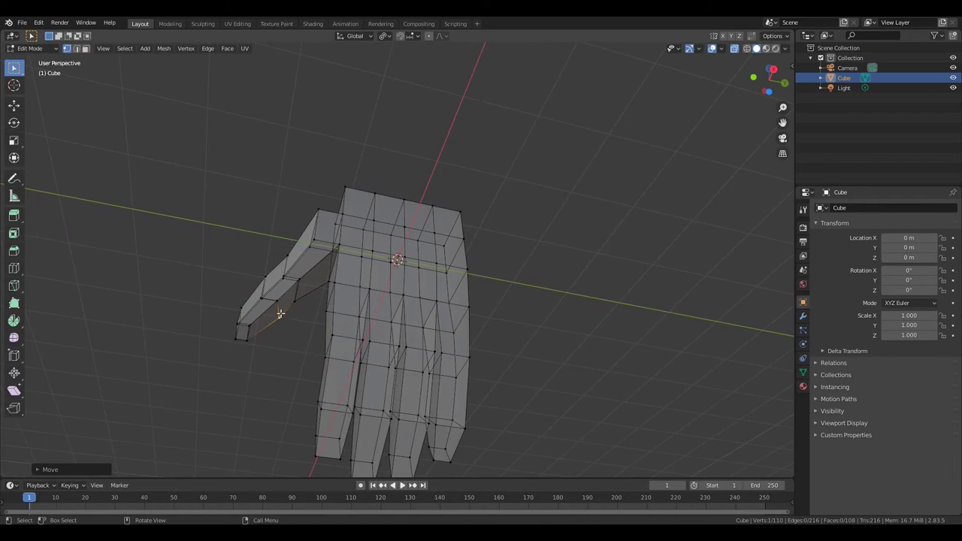
pyautogui.press('a')
pyautogui.press('a')
pyautogui.press('a')
pyautogui.press('b')
pyautogui.moveTo(270, 294); pyautogui.dragTo(286, 301)
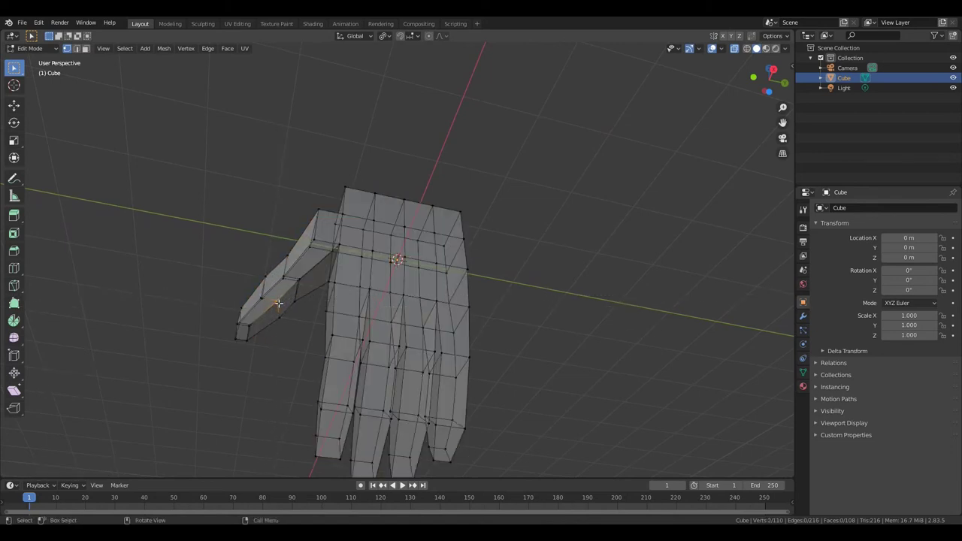
pyautogui.press('g')
pyautogui.click(269, 308)
# Reposition the thumb-base and thumb-top vertex pairs to reshape the thumb
pyautogui.middleClick(326, 265)
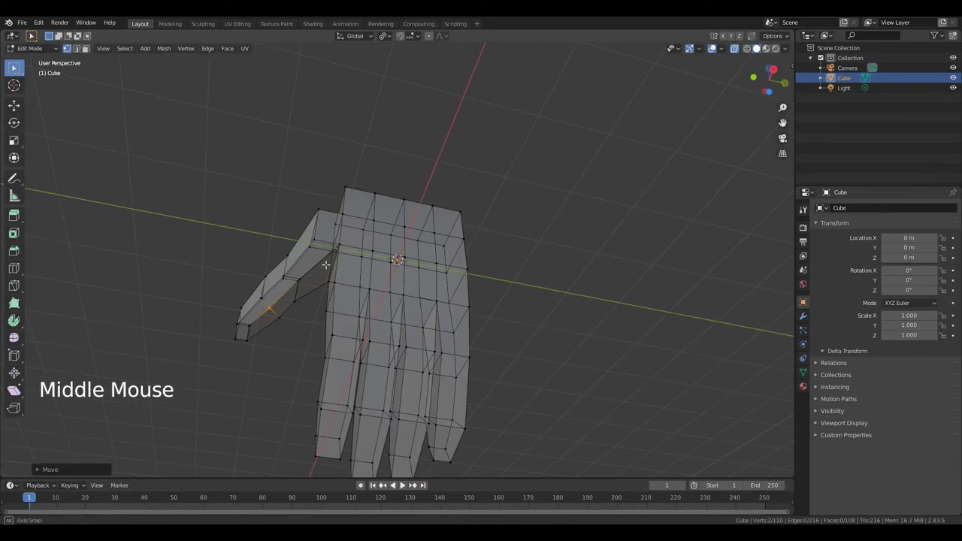
pyautogui.moveTo(325, 265); pyautogui.dragTo(340, 268, button='middle')
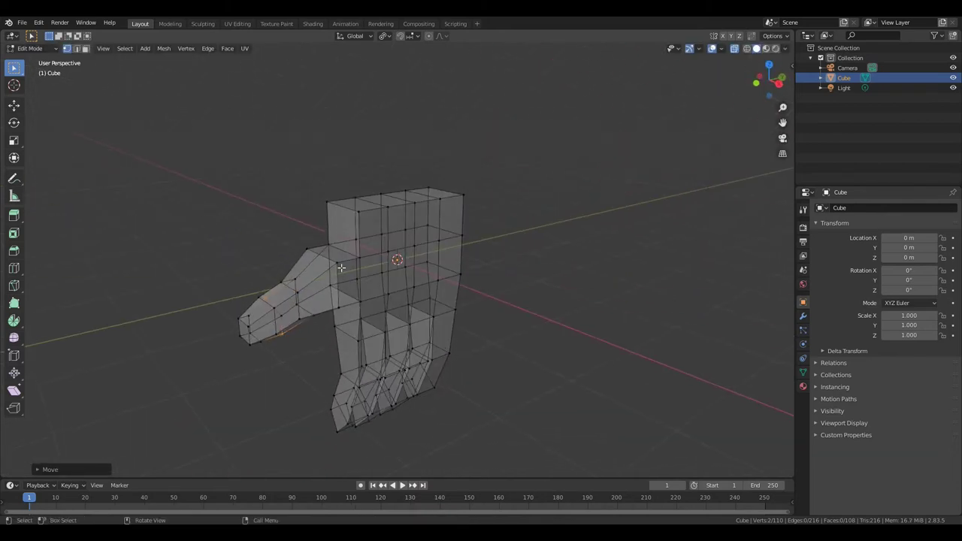
pyautogui.click(338, 265)
pyautogui.keyDown('shift'); pyautogui.click(309, 249); pyautogui.keyUp('shift')
pyautogui.moveTo(332, 274); pyautogui.dragTo(346, 260, button='middle')
pyautogui.press('g')
pyautogui.click(349, 250)
pyautogui.click(350, 249)
pyautogui.keyDown('shift'); pyautogui.click(349, 261); pyautogui.keyUp('shift')
pyautogui.press('g')
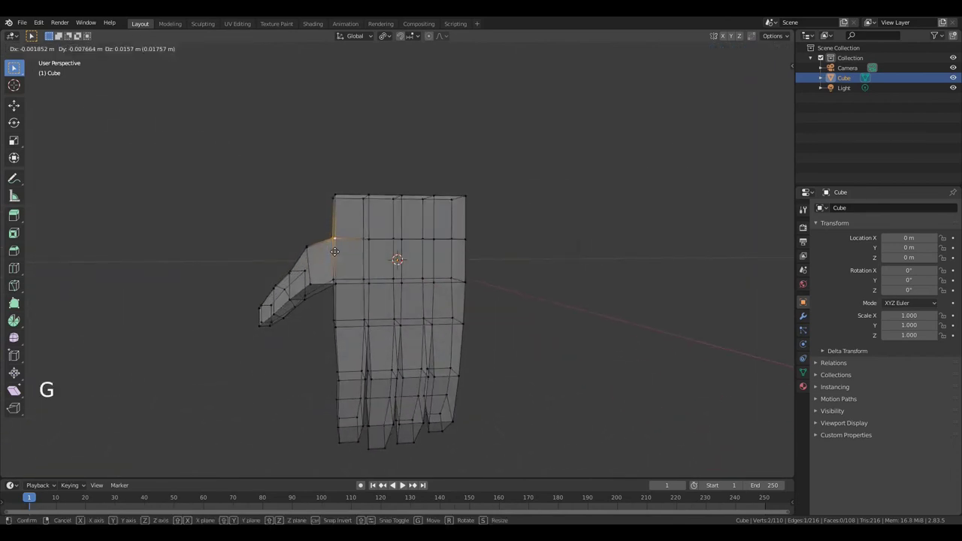
pyautogui.click(332, 237)
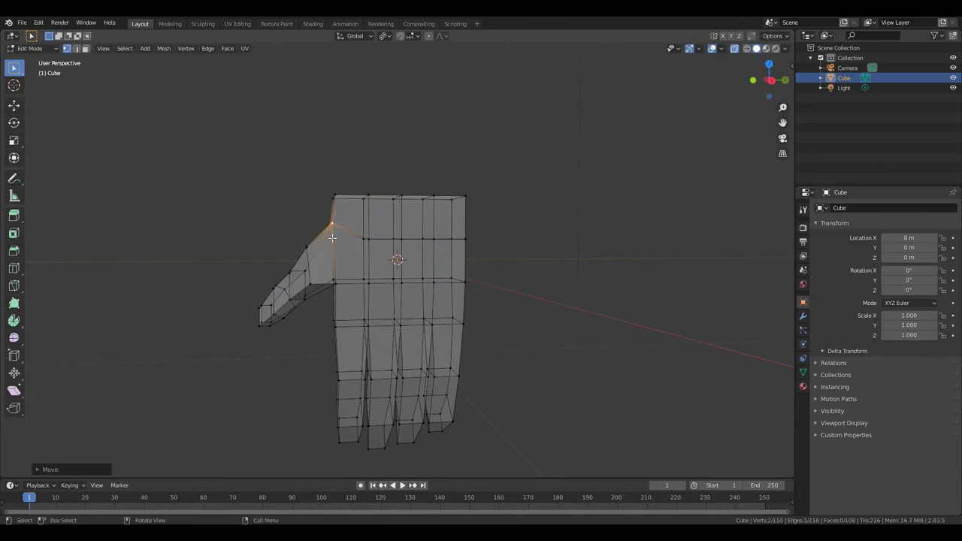
# Box-select the thumb-base vertex and pull it down-left toward the palm
pyautogui.press('a')
pyautogui.press('a')
pyautogui.press('a')
pyautogui.press('b')
pyautogui.moveTo(327, 273); pyautogui.dragTo(338, 287)
pyautogui.moveTo(338, 287); pyautogui.dragTo(421, 228, button='middle')
pyautogui.press('g')
pyautogui.click(341, 301)
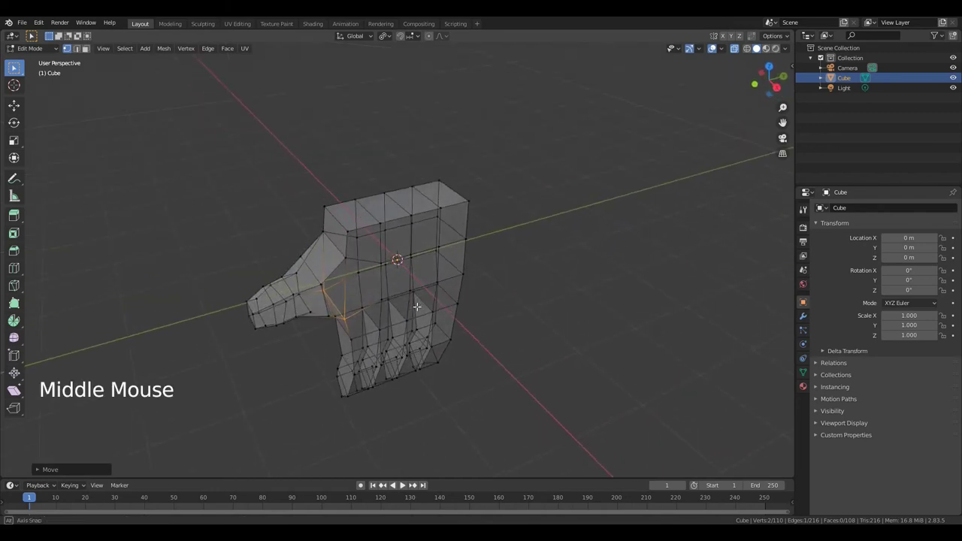
# In face mode, select the four top faces of the hand
pyautogui.press('3')
pyautogui.click(412, 199)
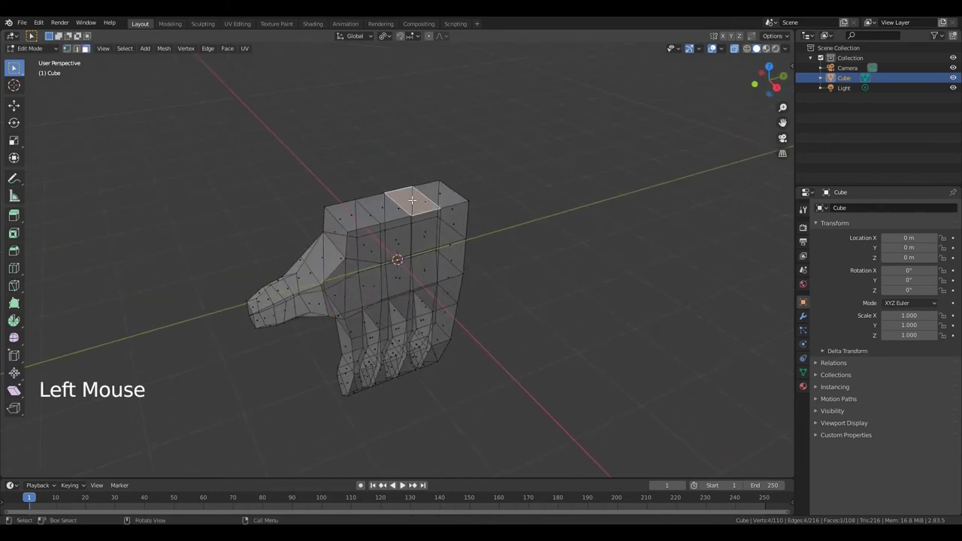
pyautogui.keyDown('shift'); pyautogui.click(441, 194); pyautogui.keyUp('shift')
pyautogui.keyDown('shift'); pyautogui.click(383, 206); pyautogui.keyUp('shift')
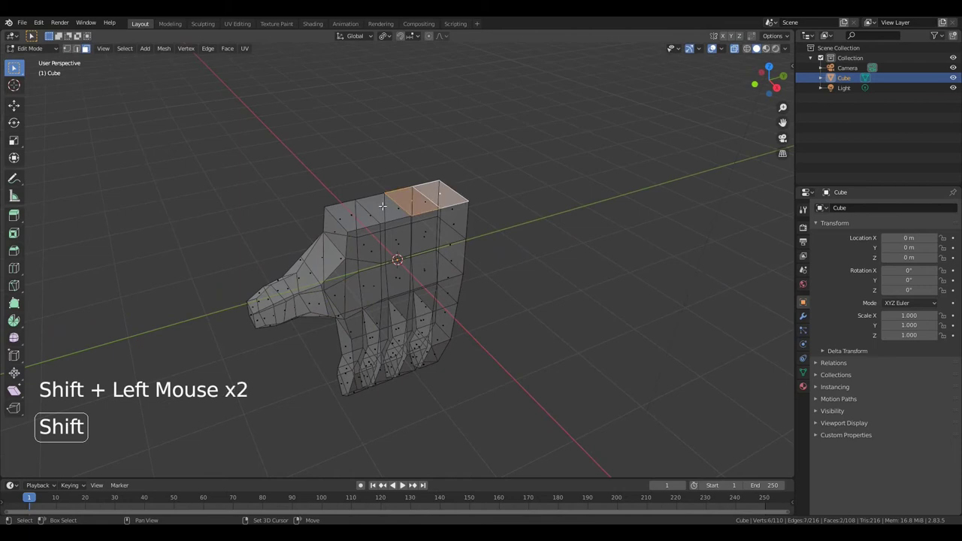
pyautogui.keyDown('shift'); pyautogui.click(350, 214); pyautogui.keyUp('shift')
pyautogui.scroll(-2, 350, 214)
pyautogui.moveTo(351, 214); pyautogui.dragTo(481, 273, button='middle')
# Extrude the four top faces upward twice to form a long forearm
pyautogui.press('e')
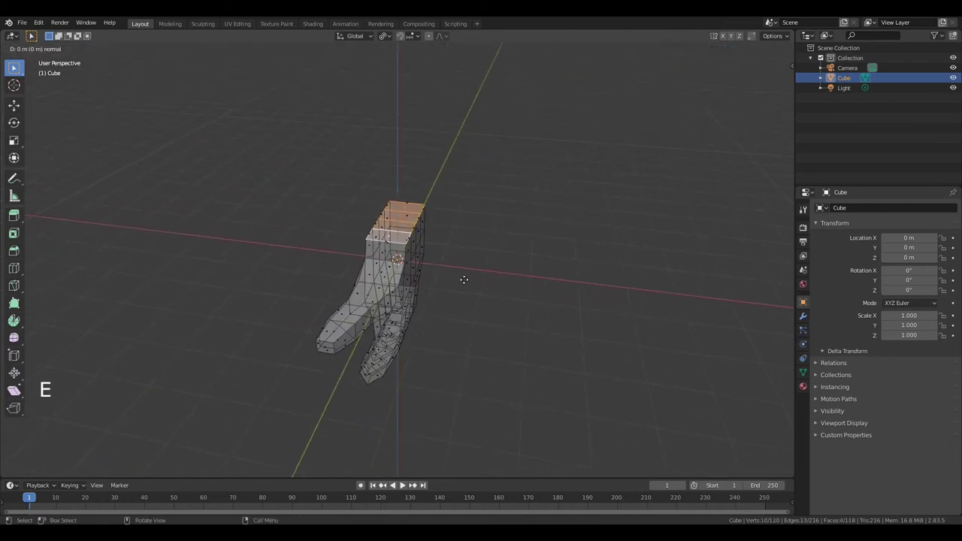
pyautogui.click(449, 241)
pyautogui.press('e')
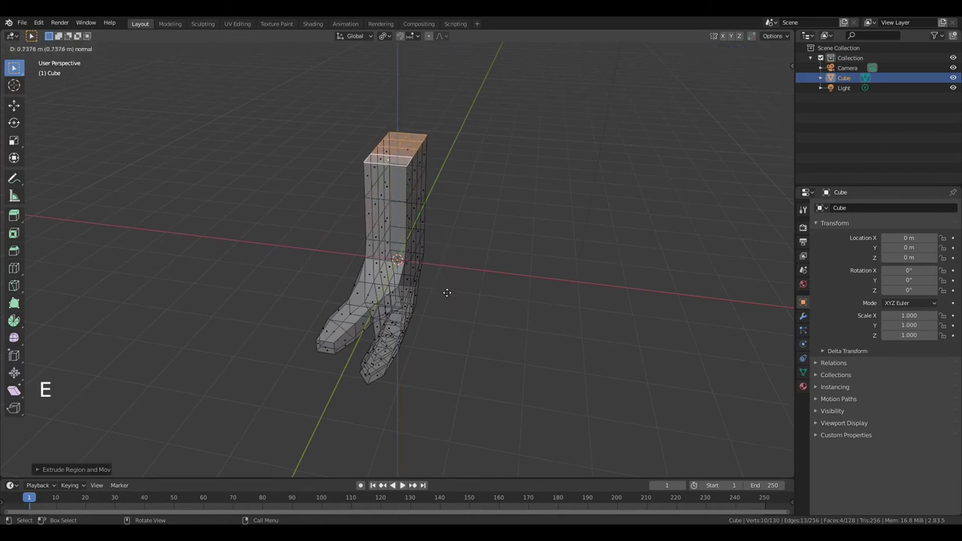
pyautogui.click(431, 207)
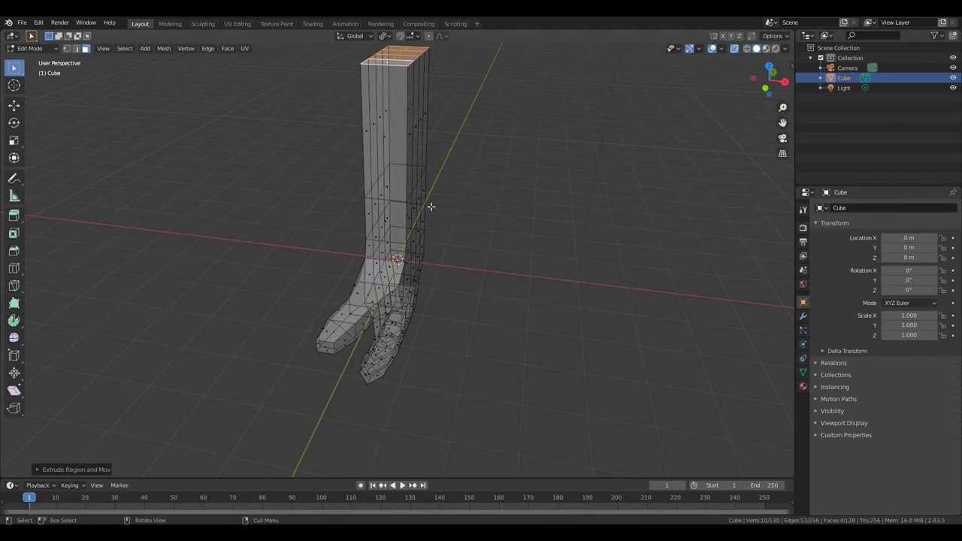
pyautogui.press('2')
pyautogui.moveTo(473, 253); pyautogui.dragTo(398, 254, button='middle')
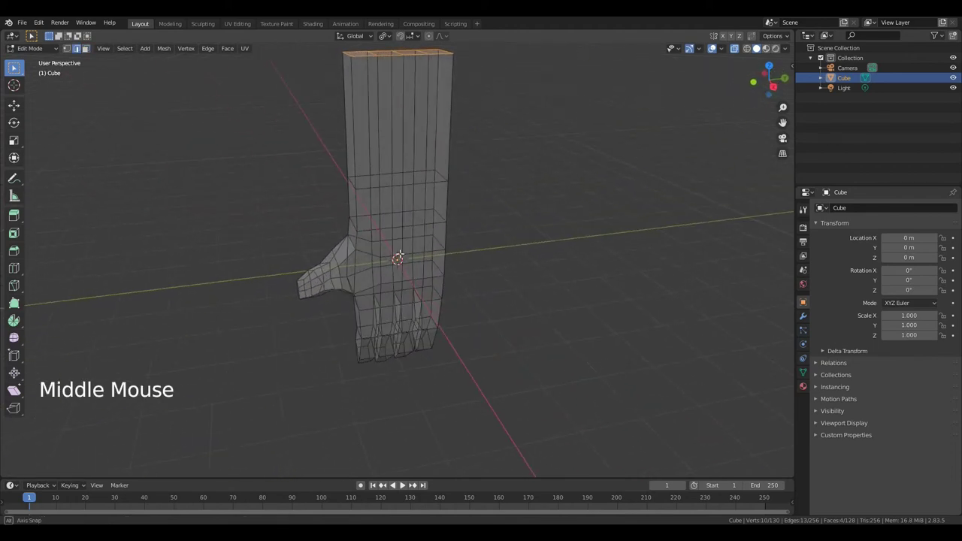
# Scale the wrist edge loop inward along the Y axis
pyautogui.press('alt')
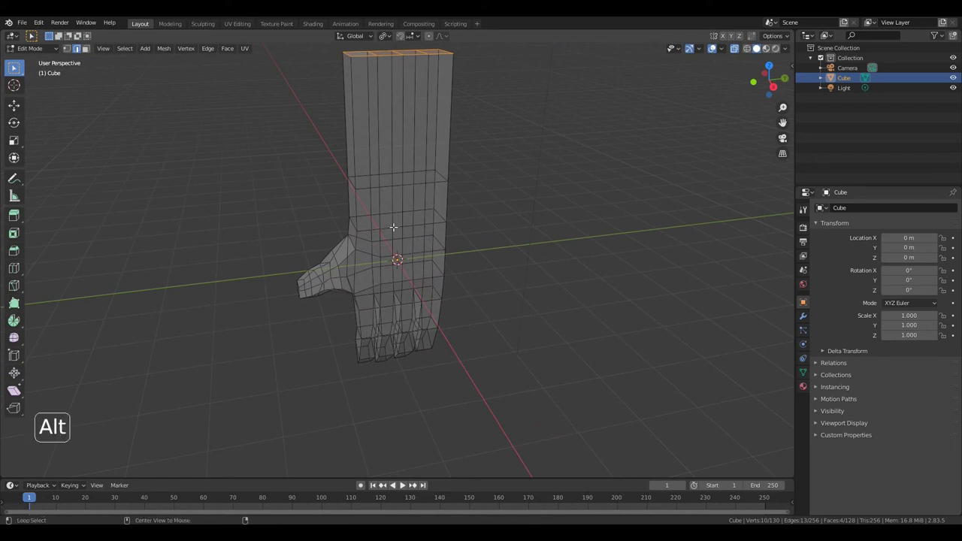
pyautogui.keyDown('alt'); pyautogui.click(387, 227); pyautogui.keyUp('alt')
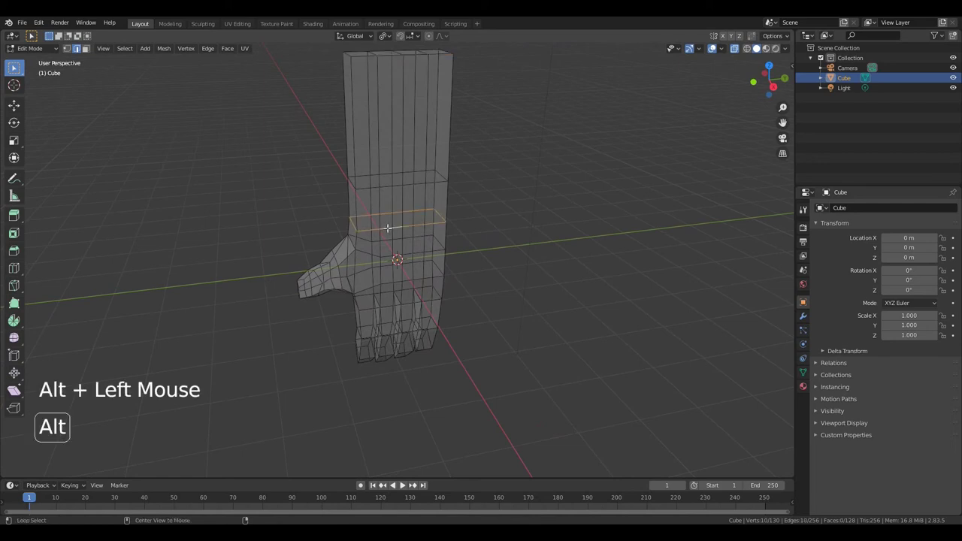
pyautogui.press('s')
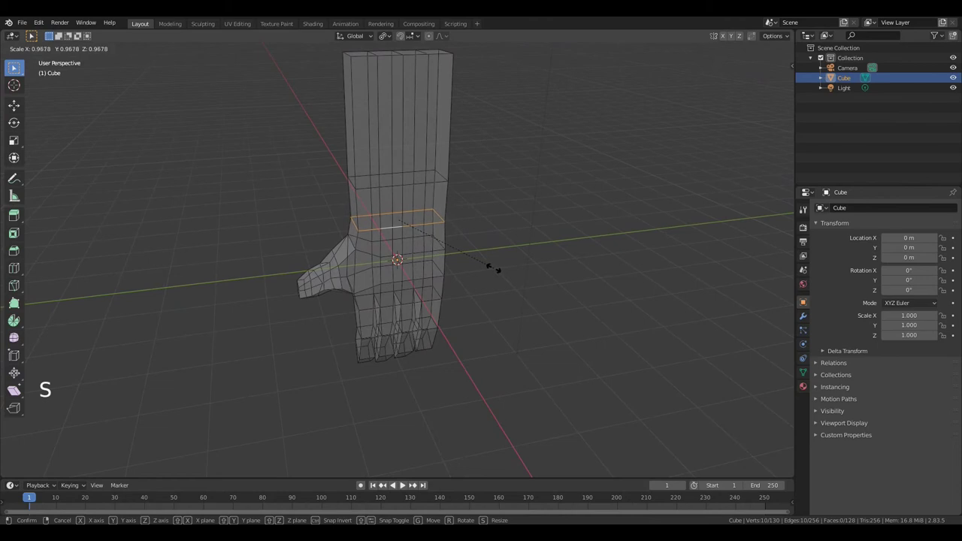
pyautogui.press('y')
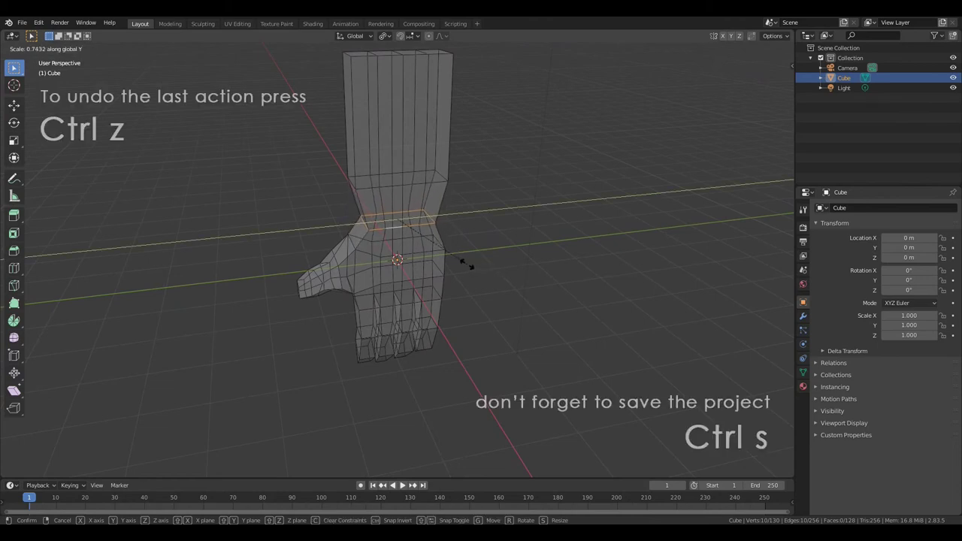
pyautogui.click(460, 262)
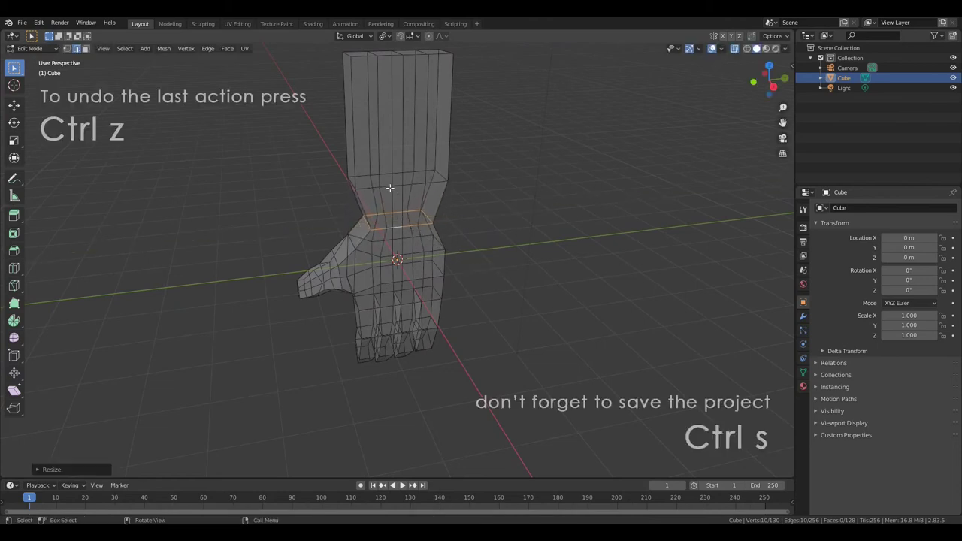
# Scale the edge loop just above the wrist inward along the Y axis
pyautogui.press('alt')
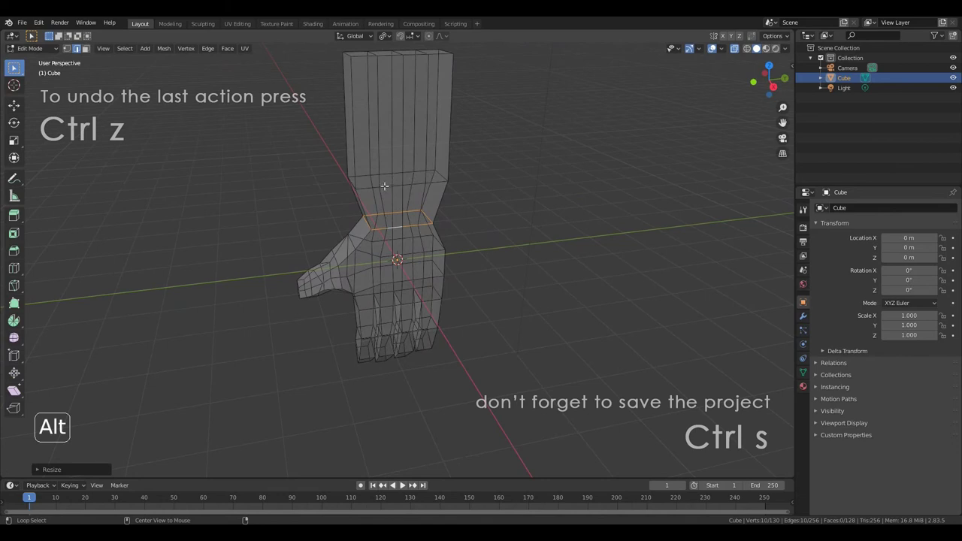
pyautogui.keyDown('alt'); pyautogui.click(386, 186); pyautogui.keyUp('alt')
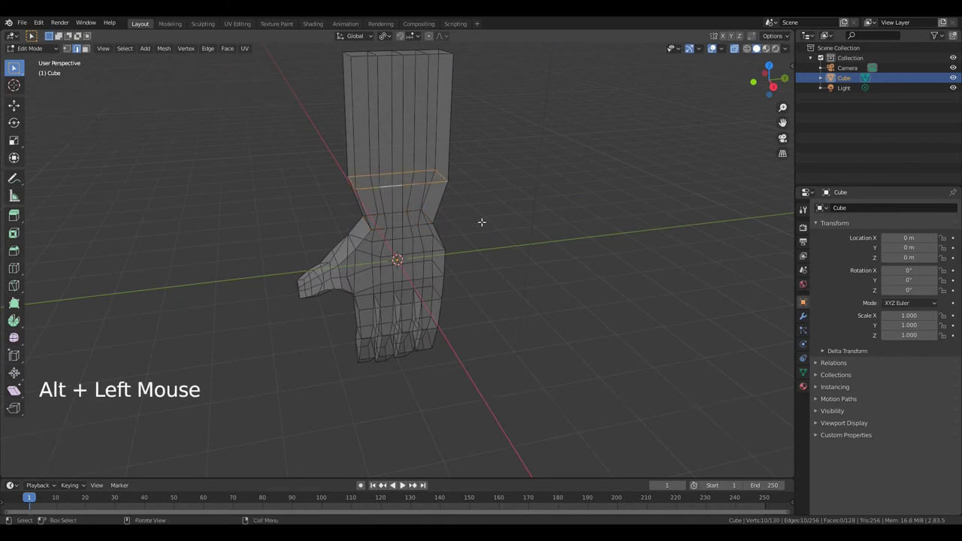
pyautogui.press('s')
pyautogui.press('y')
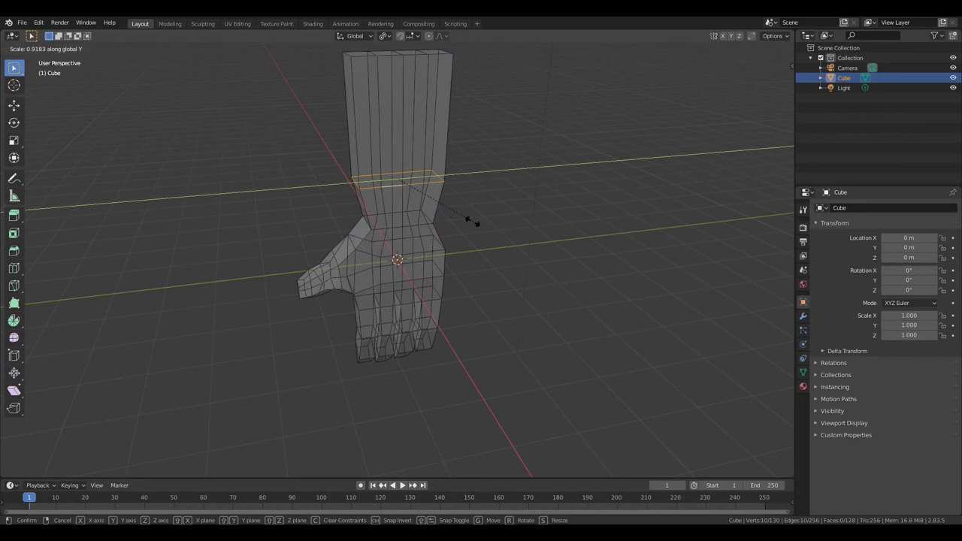
pyautogui.click(463, 220)
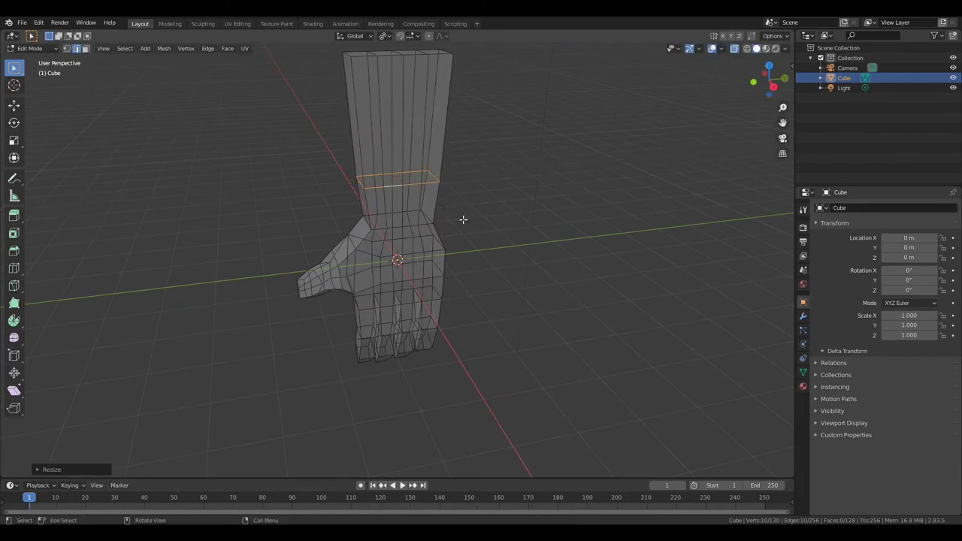
pyautogui.click(406, 256)
pyautogui.keyDown('shift'); pyautogui.click(394, 258); pyautogui.keyUp('shift')
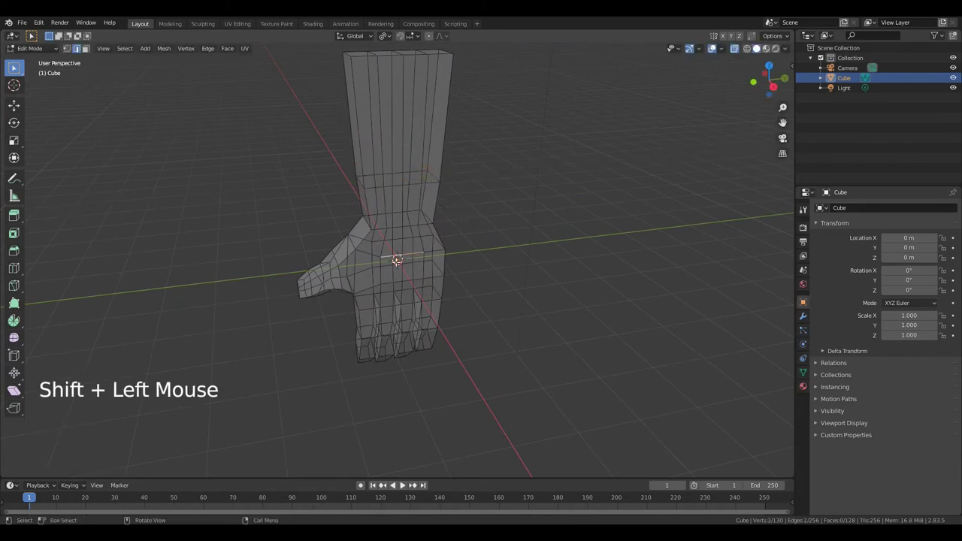
# Nudge the lower wrist edges slightly along the X axis
pyautogui.scroll(4, 387, 287)
pyautogui.moveTo(387, 288); pyautogui.dragTo(432, 300, button='middle')
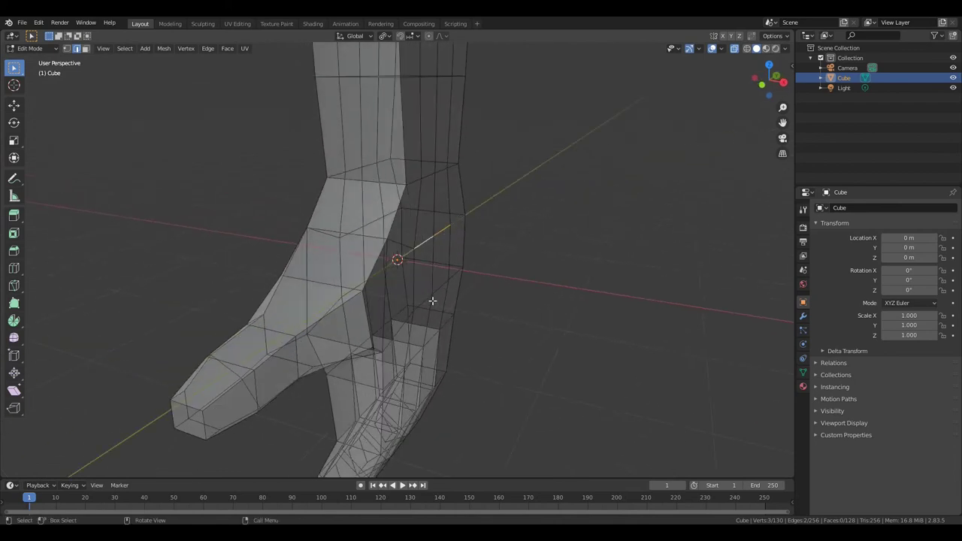
pyautogui.press('g')
pyautogui.press('x')
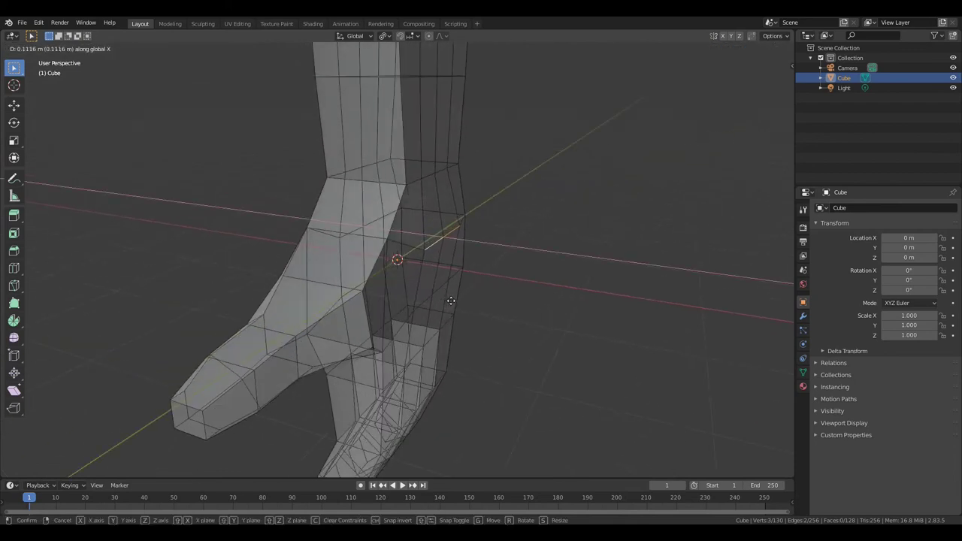
pyautogui.click(449, 301)
pyautogui.click(425, 299)
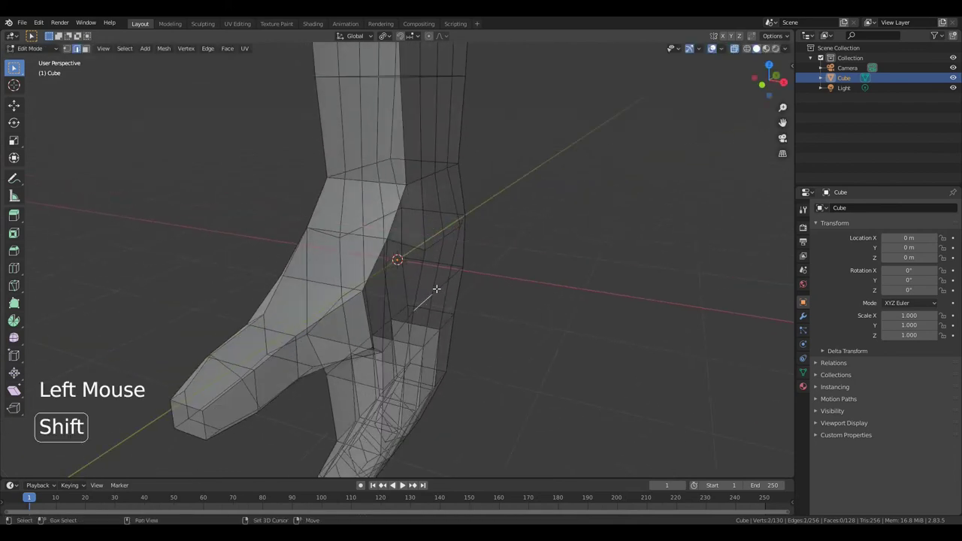
pyautogui.keyDown('shift'); pyautogui.click(444, 301); pyautogui.keyUp('shift')
pyautogui.press('g')
pyautogui.press('x')
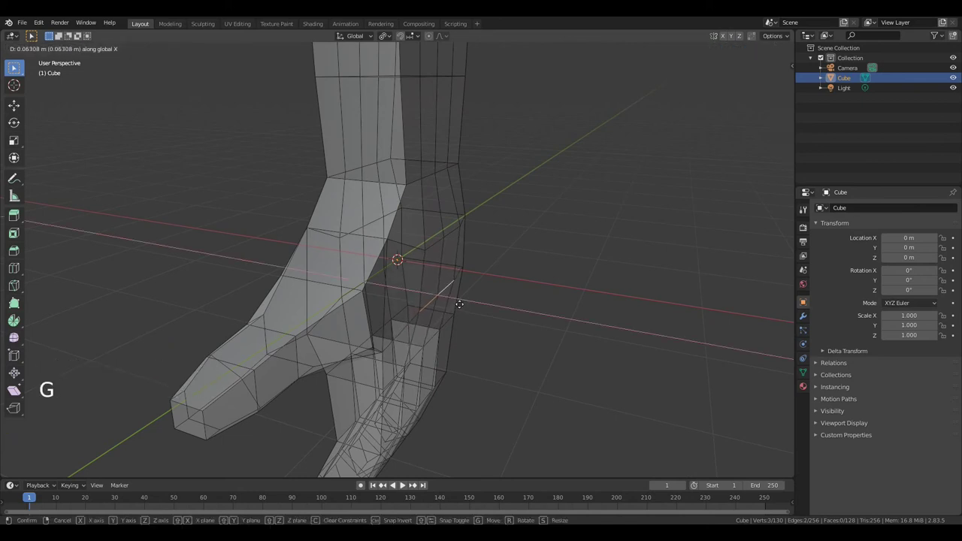
pyautogui.click(462, 308)
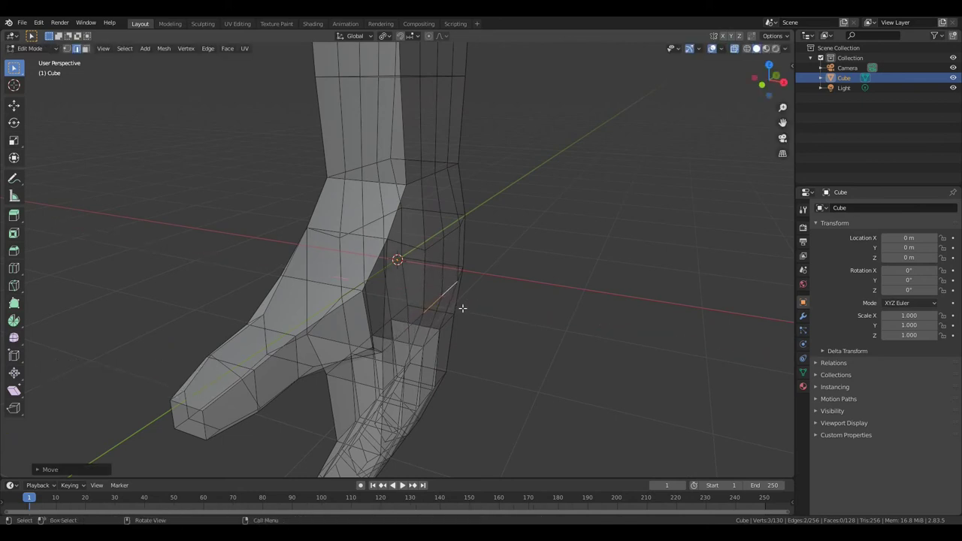
# Scale the upper wrist and forearm edges inward along X to about 0.55
pyautogui.click(369, 181)
pyautogui.press('shift')
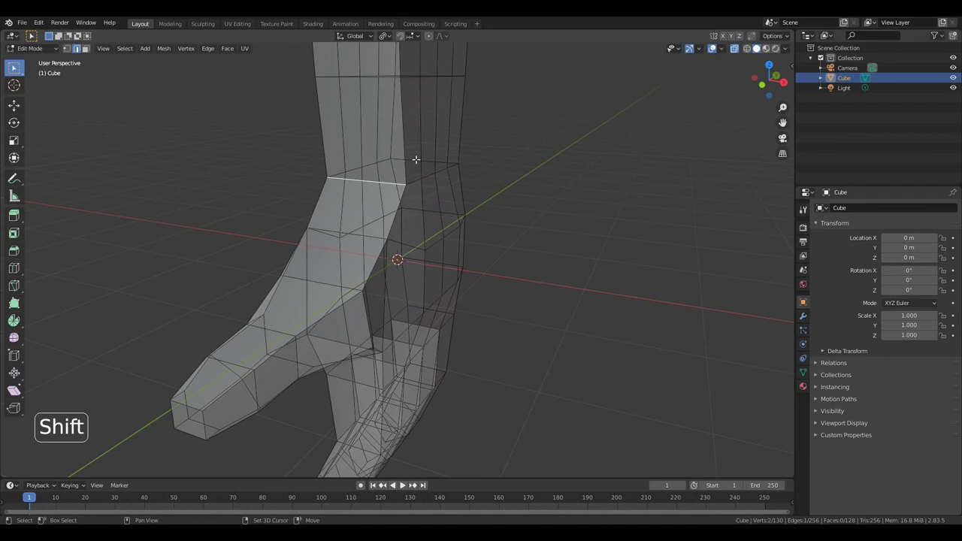
pyautogui.keyDown('shift'); pyautogui.click(416, 159); pyautogui.keyUp('shift')
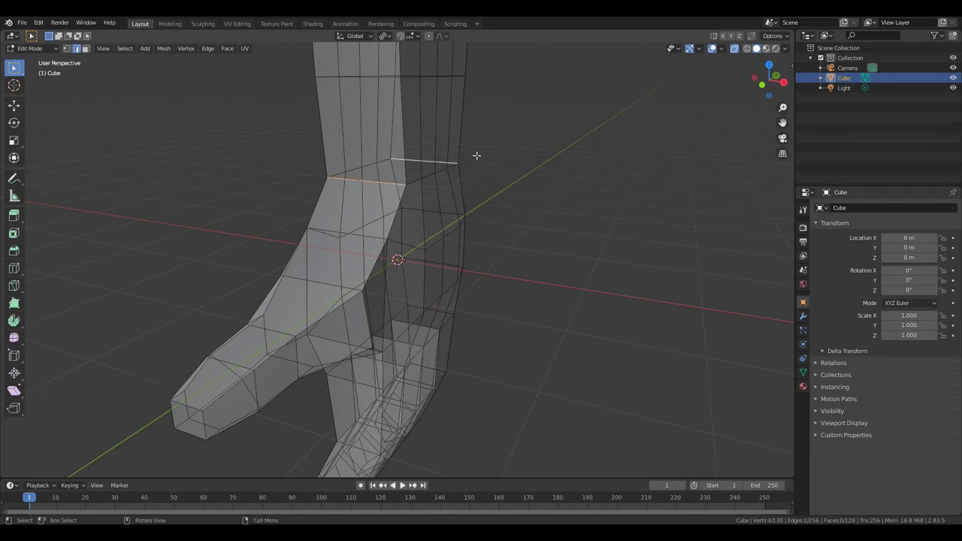
pyautogui.press('shift')
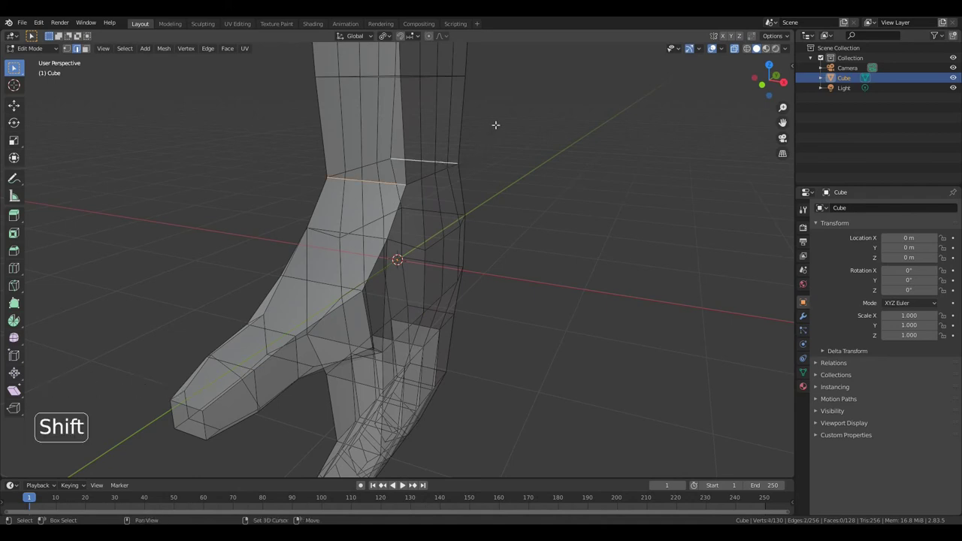
pyautogui.keyDown('shift'); pyautogui.moveTo(496, 125); pyautogui.dragTo(492, 234, button='middle'); pyautogui.keyUp('shift')
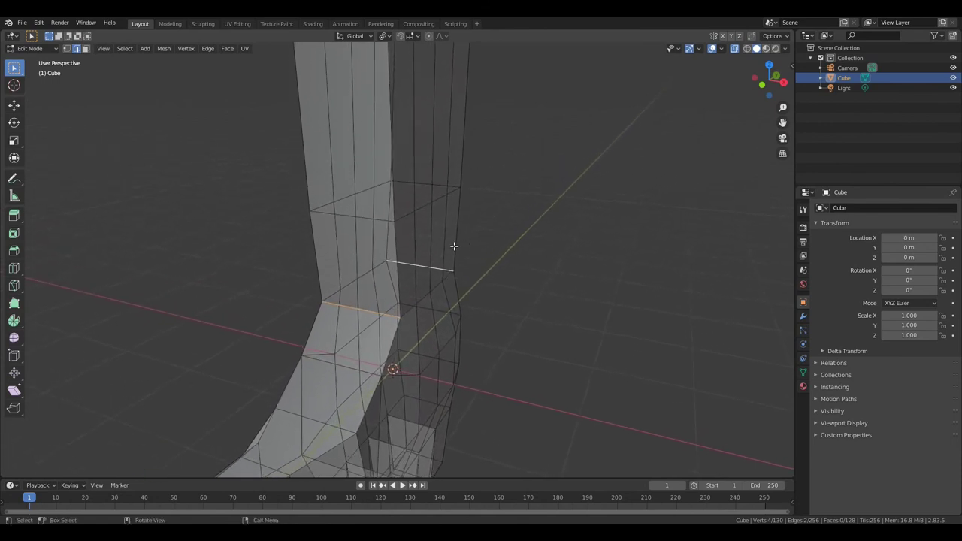
pyautogui.press('shift')
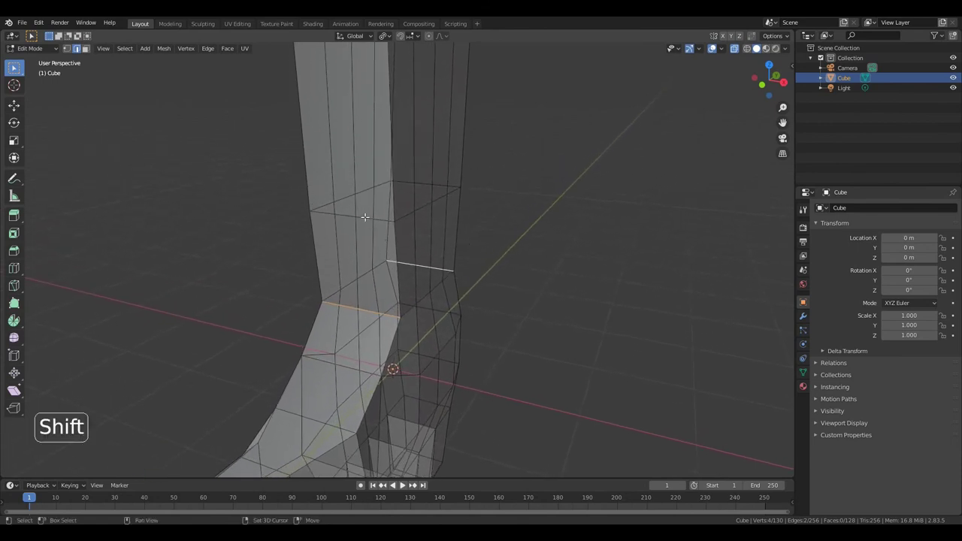
pyautogui.keyDown('shift'); pyautogui.click(365, 217); pyautogui.keyUp('shift')
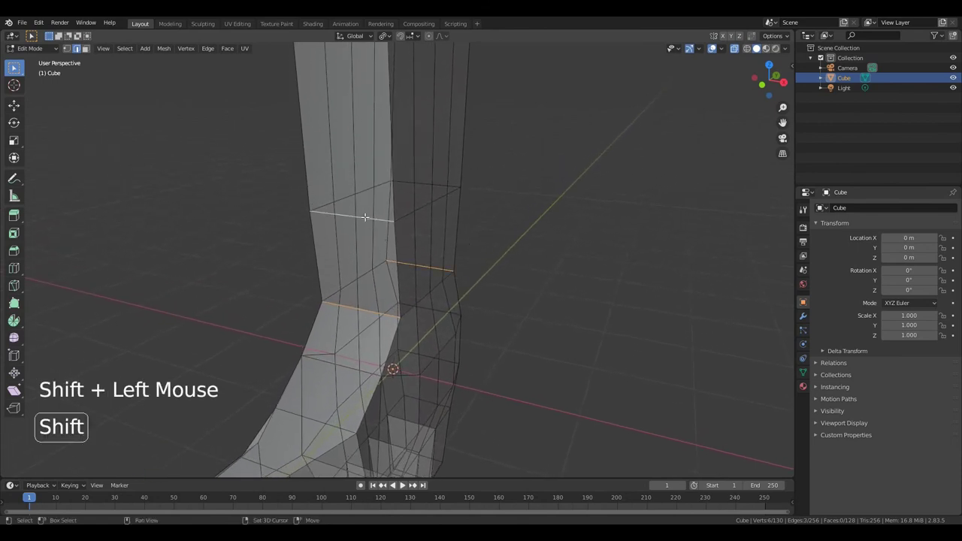
pyautogui.keyDown('shift'); pyautogui.click(425, 183); pyautogui.keyUp('shift')
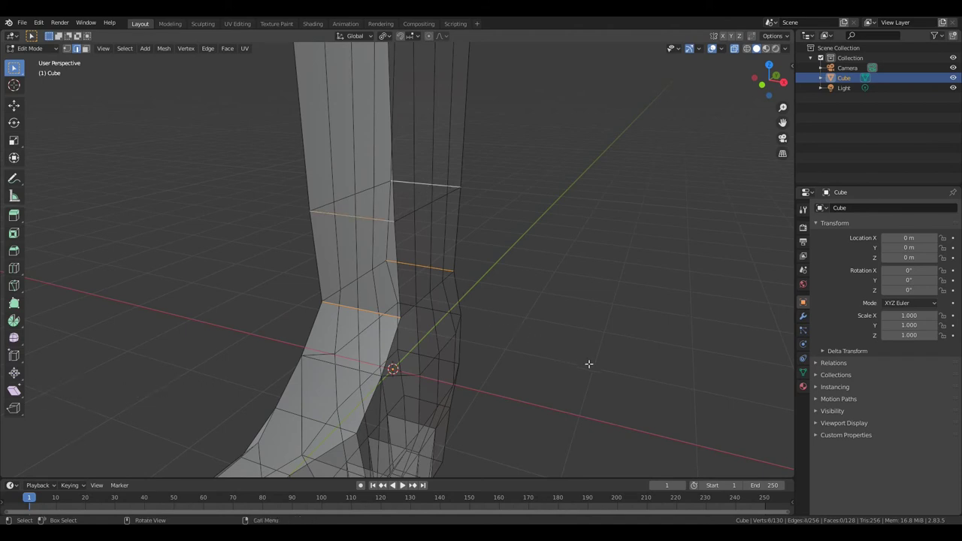
pyautogui.press('s')
pyautogui.press('x')
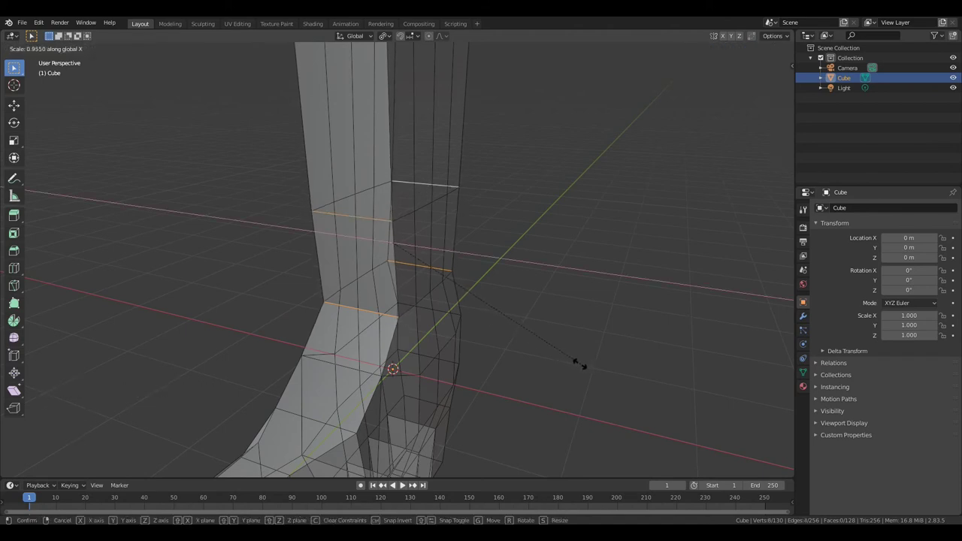
pyautogui.click(482, 317)
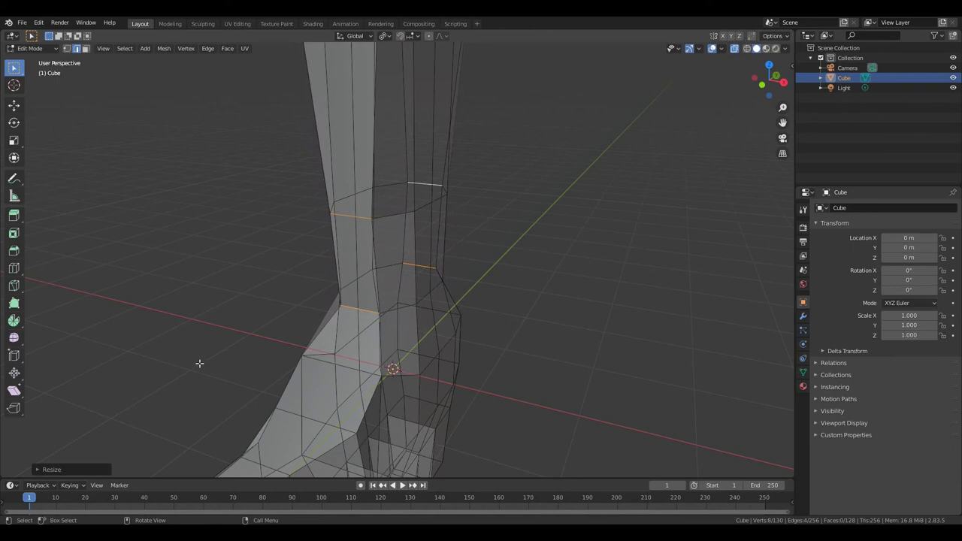
pyautogui.moveTo(177, 374); pyautogui.dragTo(368, 318, button='middle')
# Shift a vertical edge above the wrist slightly
pyautogui.click(410, 243)
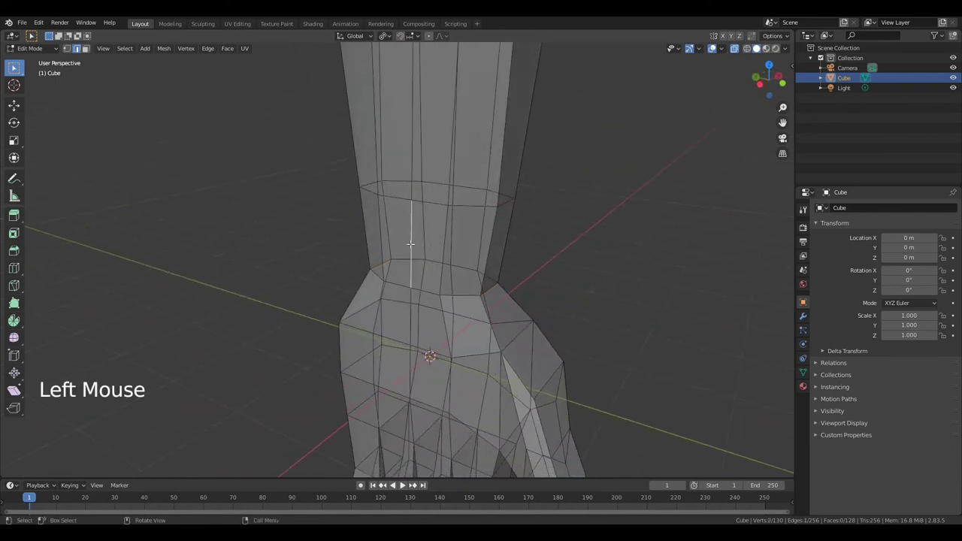
pyautogui.press('g')
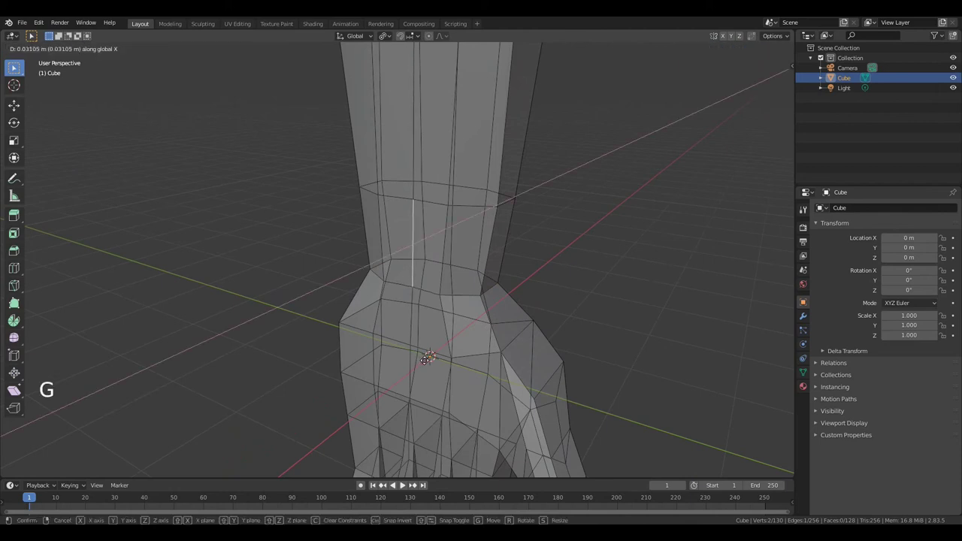
pyautogui.click(430, 357)
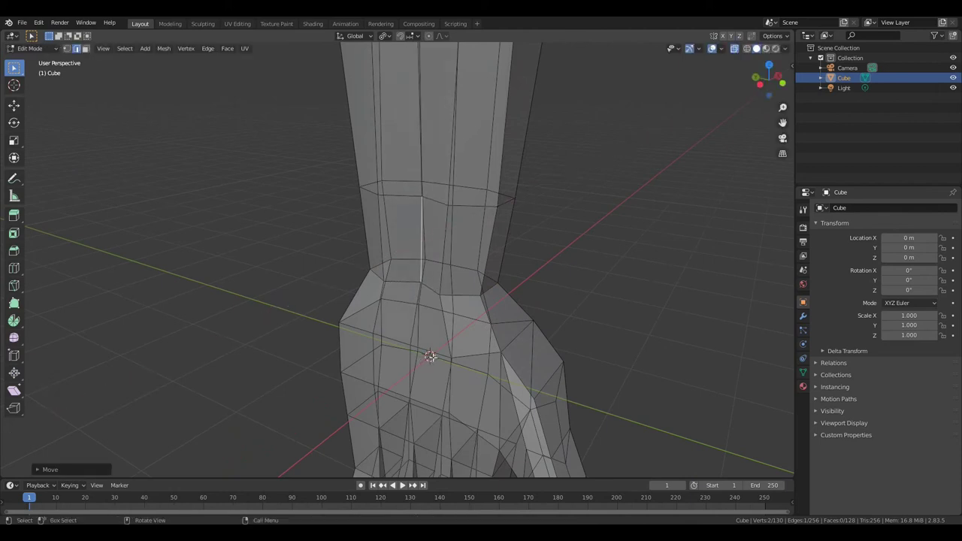
# Give two vertical edges above the wrist a full crease of 1.000
pyautogui.click(440, 279)
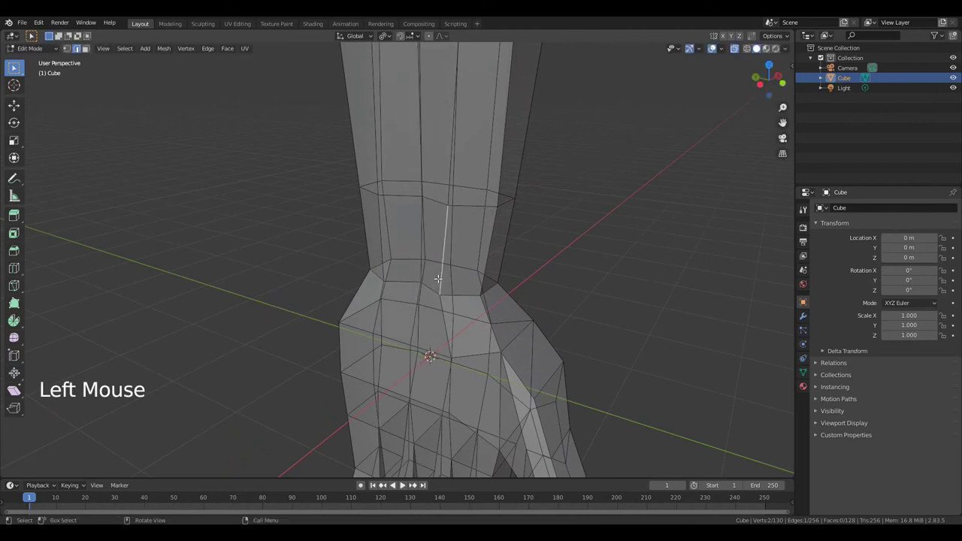
pyautogui.keyDown('shift'); pyautogui.click(382, 248); pyautogui.keyUp('shift')
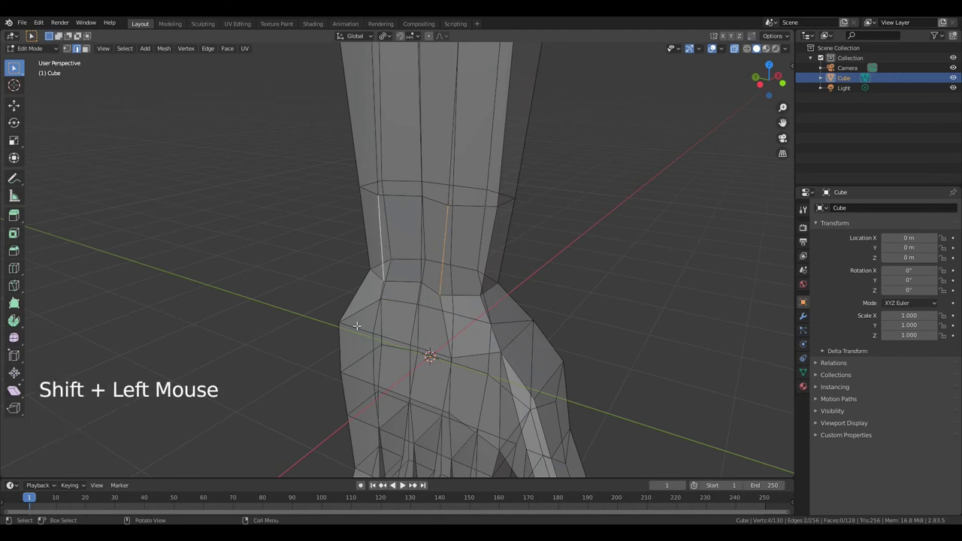
pyautogui.hotkey('shift', 'e')
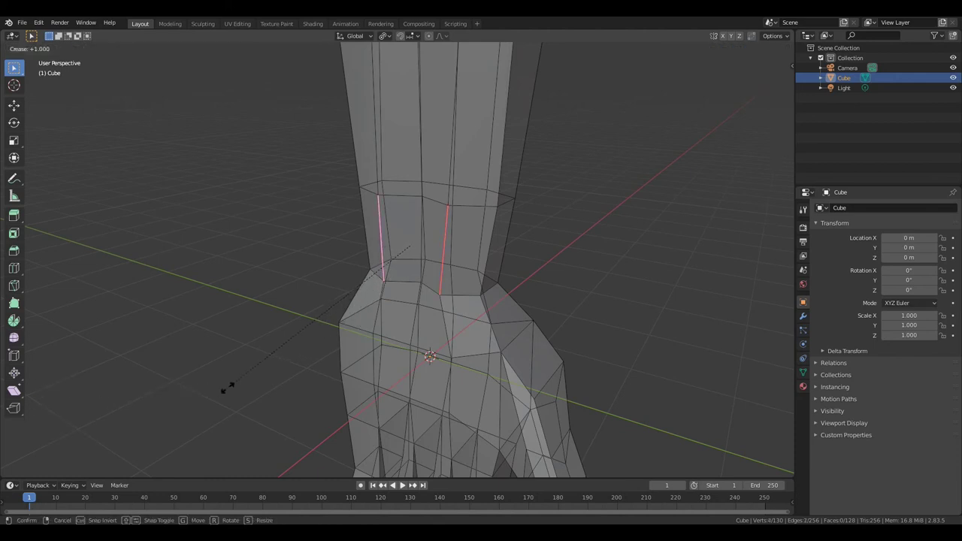
pyautogui.click(182, 415)
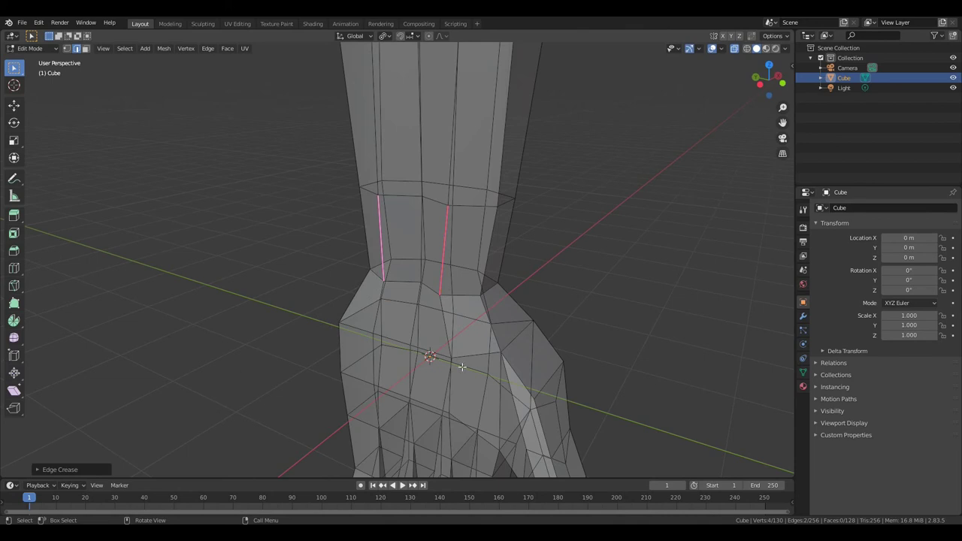
# In Object Mode, add a Subdivision Surface modifier (viewport 1, render 2) to the hand
pyautogui.press('Tab')
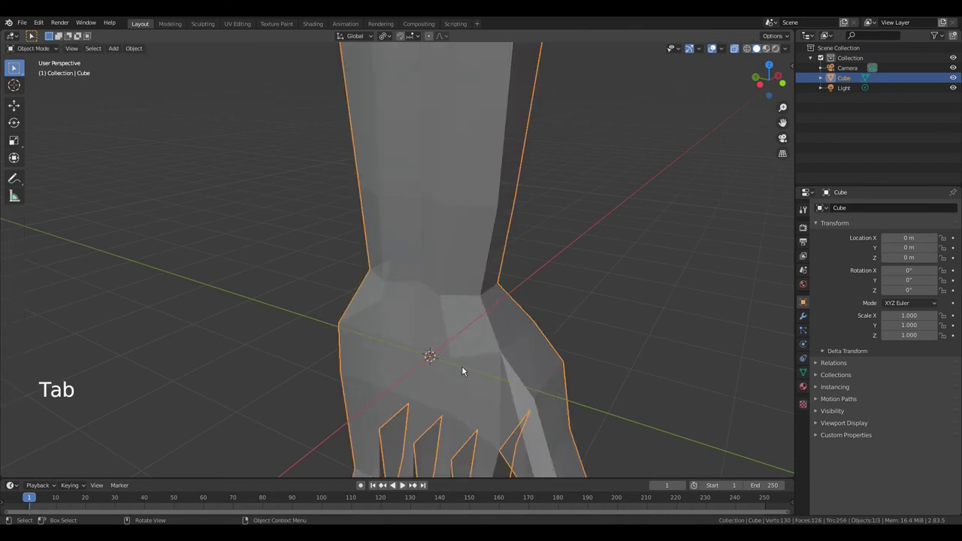
pyautogui.scroll(-4, 463, 367)
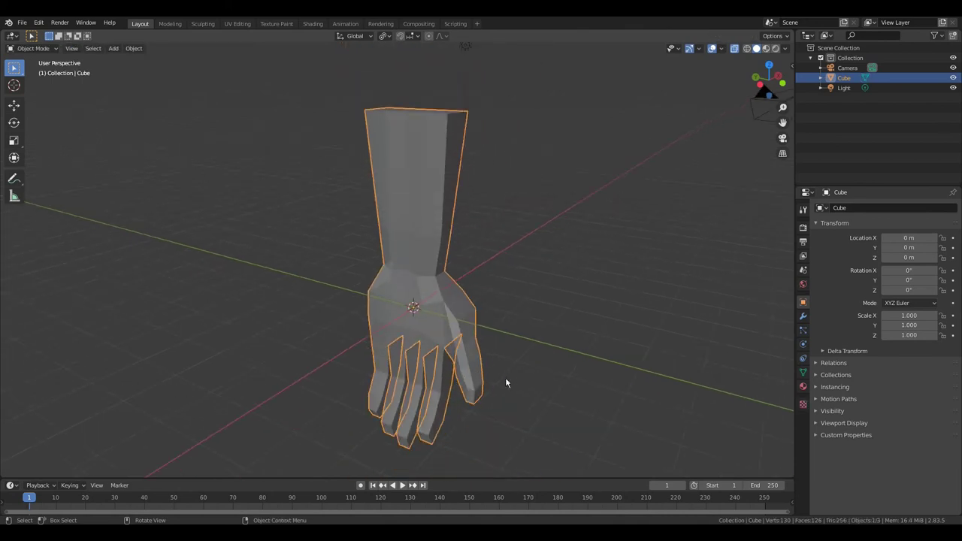
pyautogui.click(803, 316)
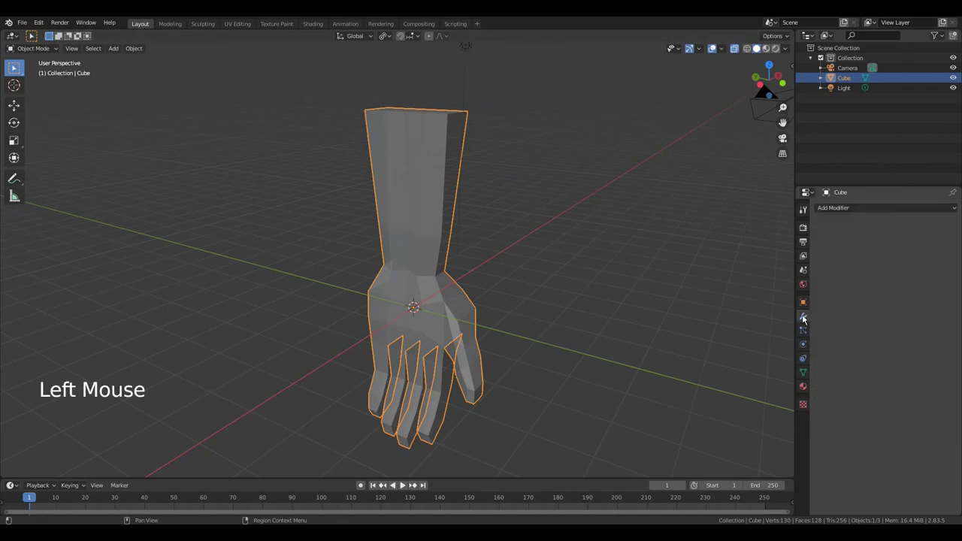
pyautogui.click(840, 209)
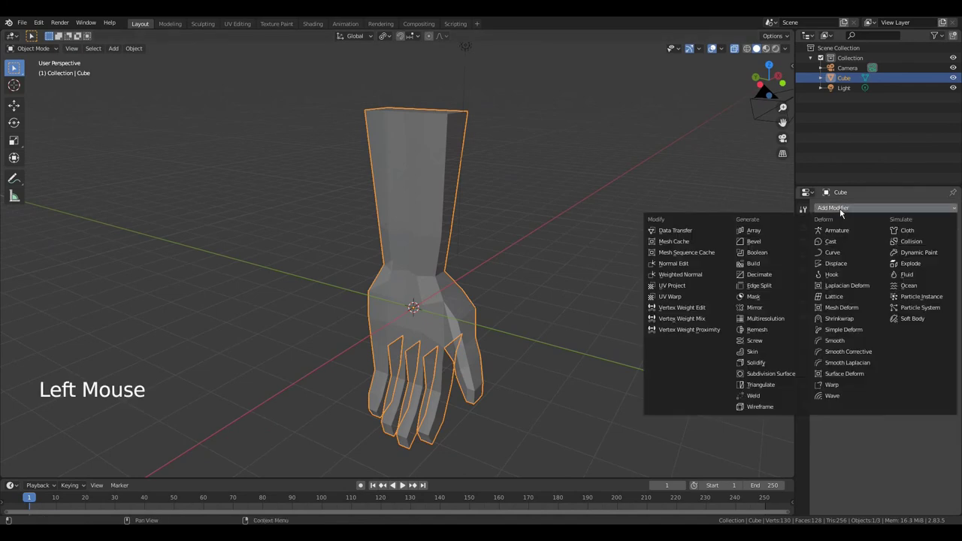
pyautogui.click(784, 375)
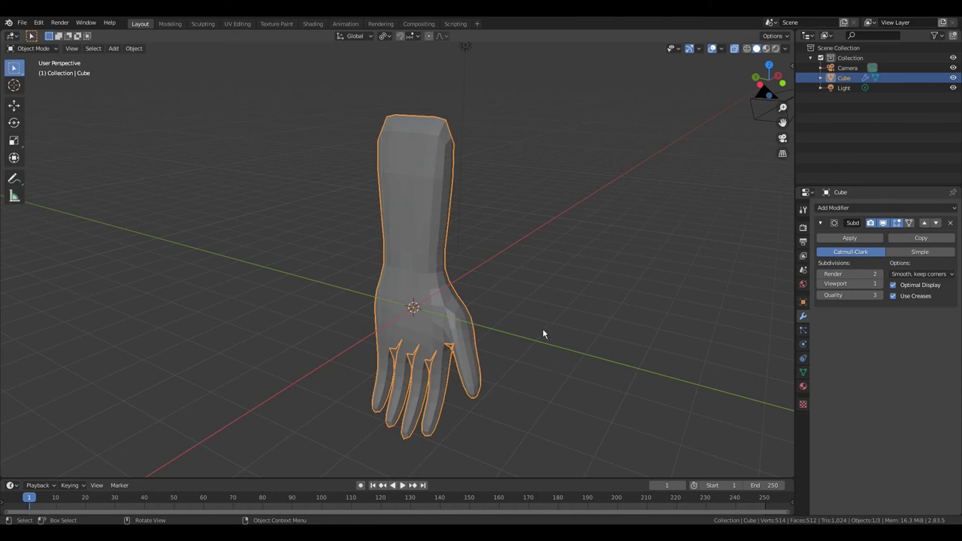
pyautogui.moveTo(509, 338); pyautogui.dragTo(371, 339, button='middle')
# Shade the hand smooth and turn off X-Ray display
pyautogui.rightClick(394, 242)
pyautogui.click(394, 243)
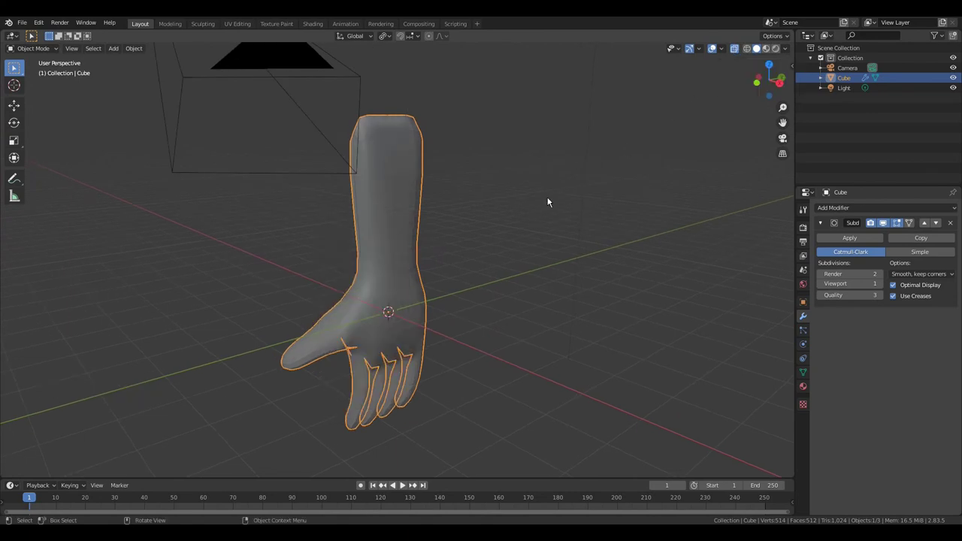
pyautogui.click(734, 48)
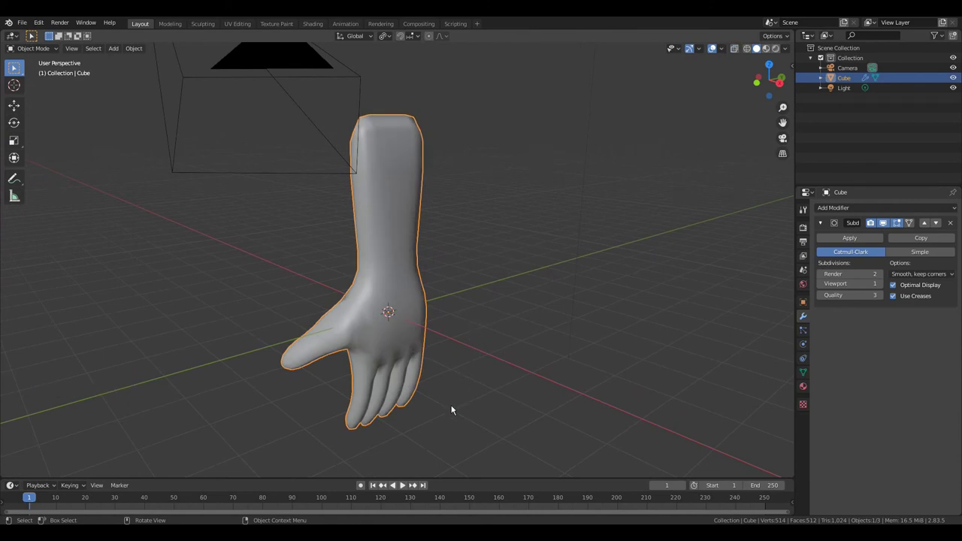
# Rotate the hand 180° about X, then re-enter Edit Mode with everything selected
pyautogui.write('rx180')
pyautogui.press('Return')
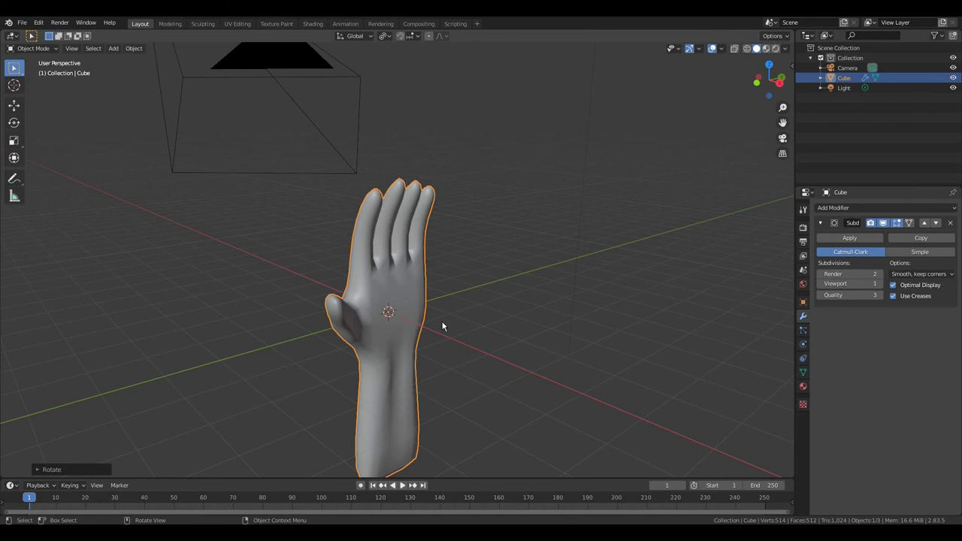
pyautogui.press('Tab')
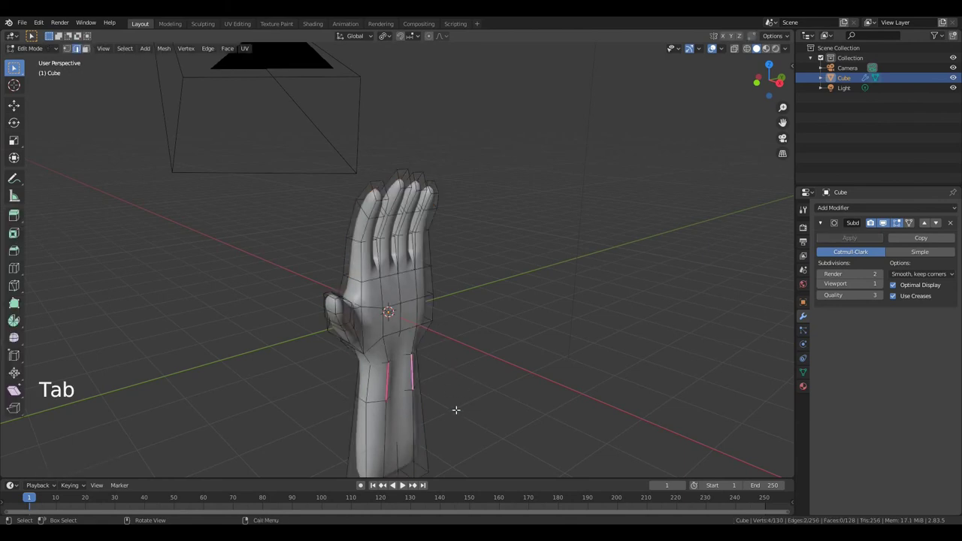
pyautogui.press('a')
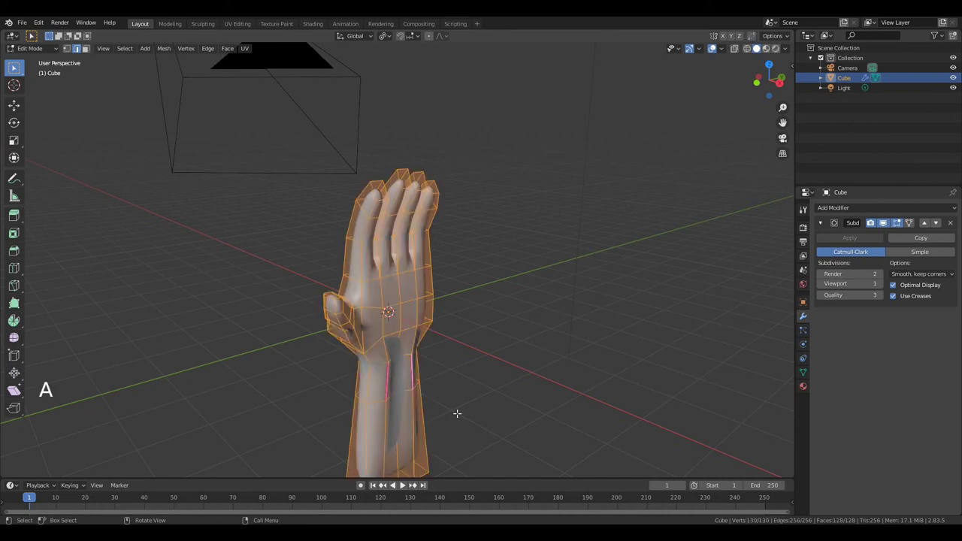